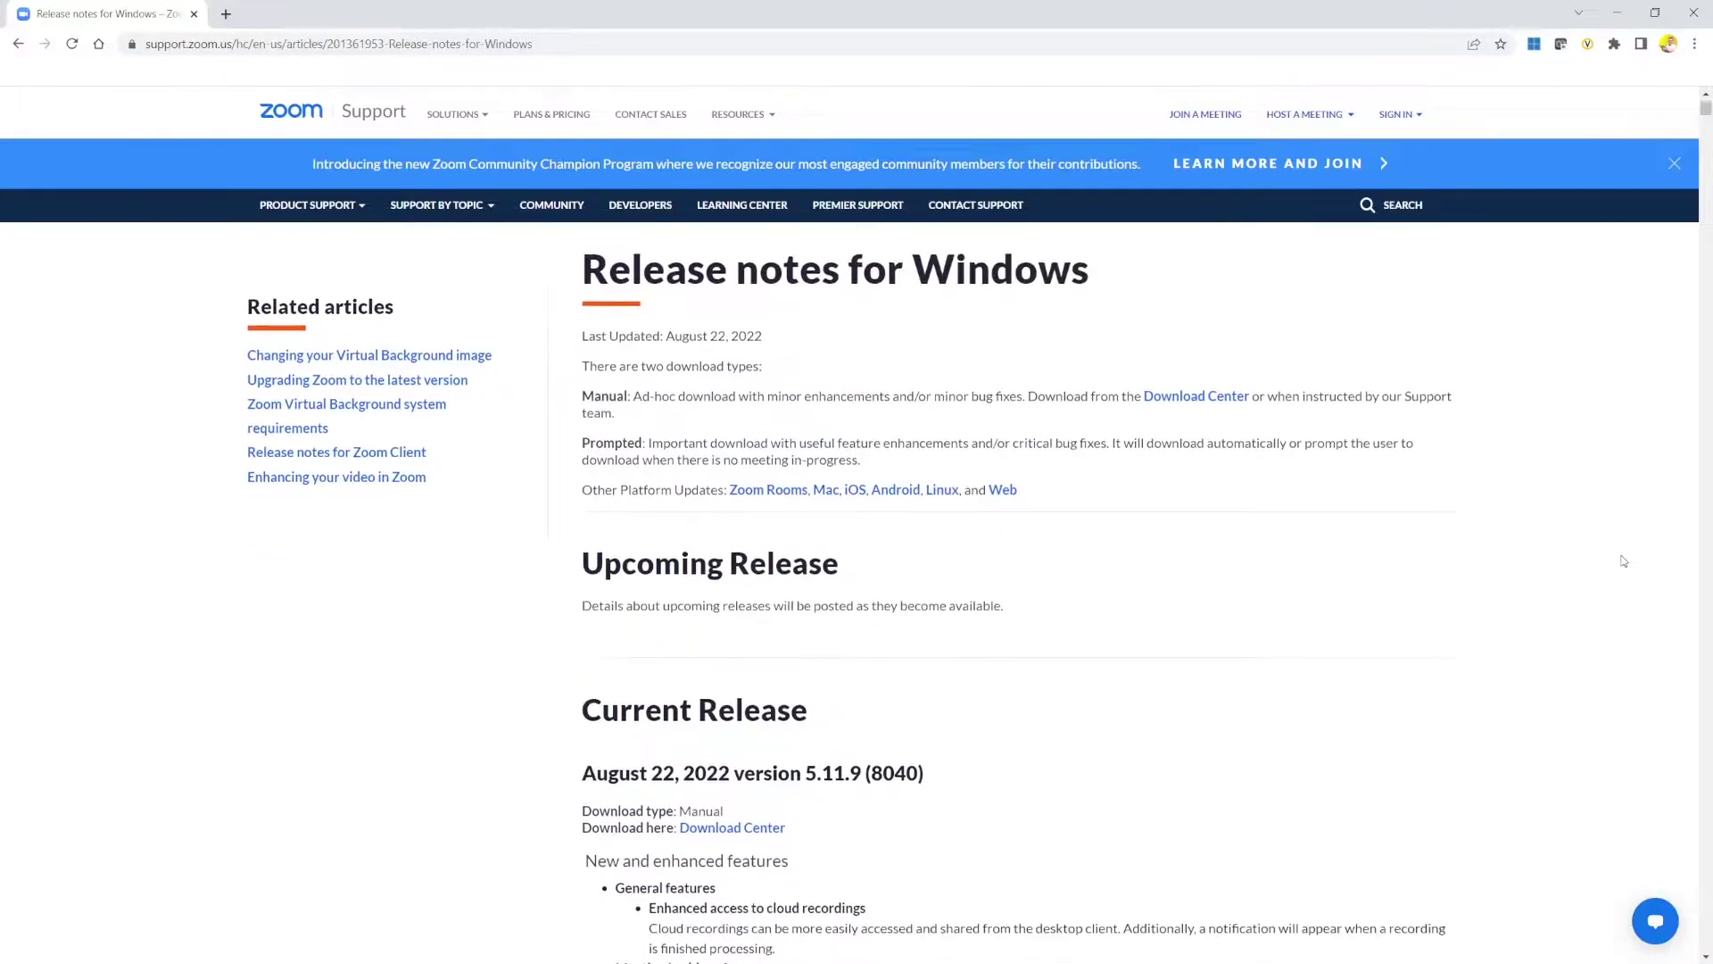
Step: Scroll down and highlight the 'Broadcast mic audio to all breakout rooms' note
scroll(1617, 561, "down", 5)
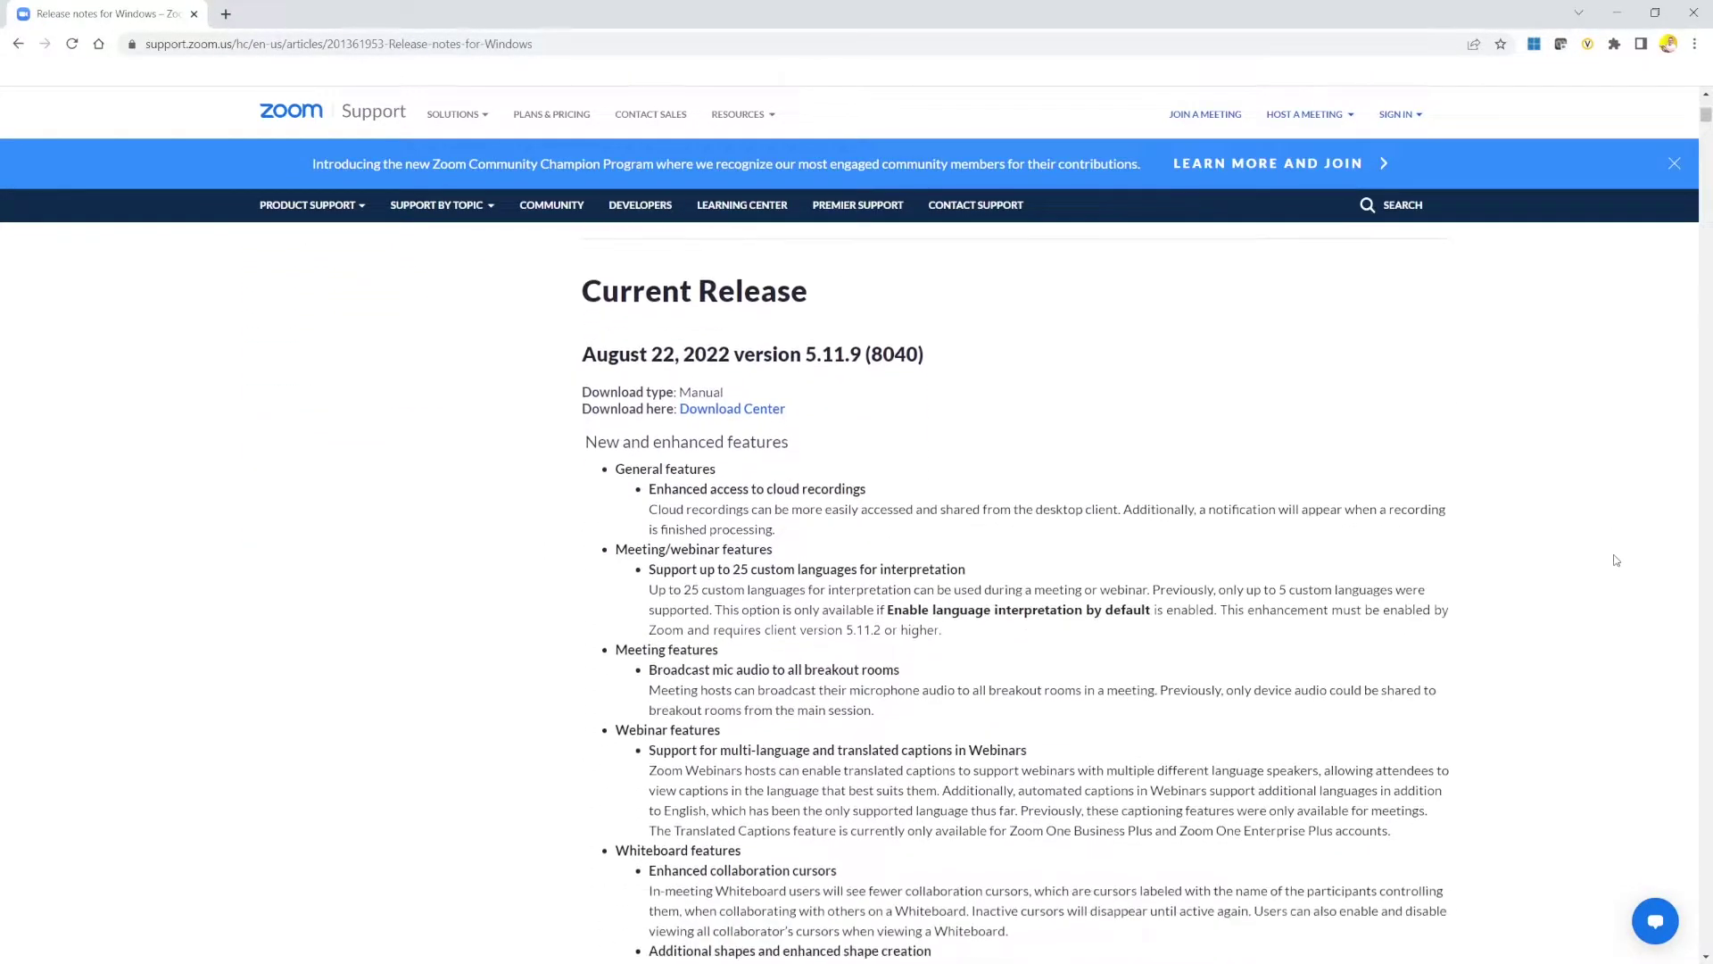
scroll(1617, 561, "down", 1)
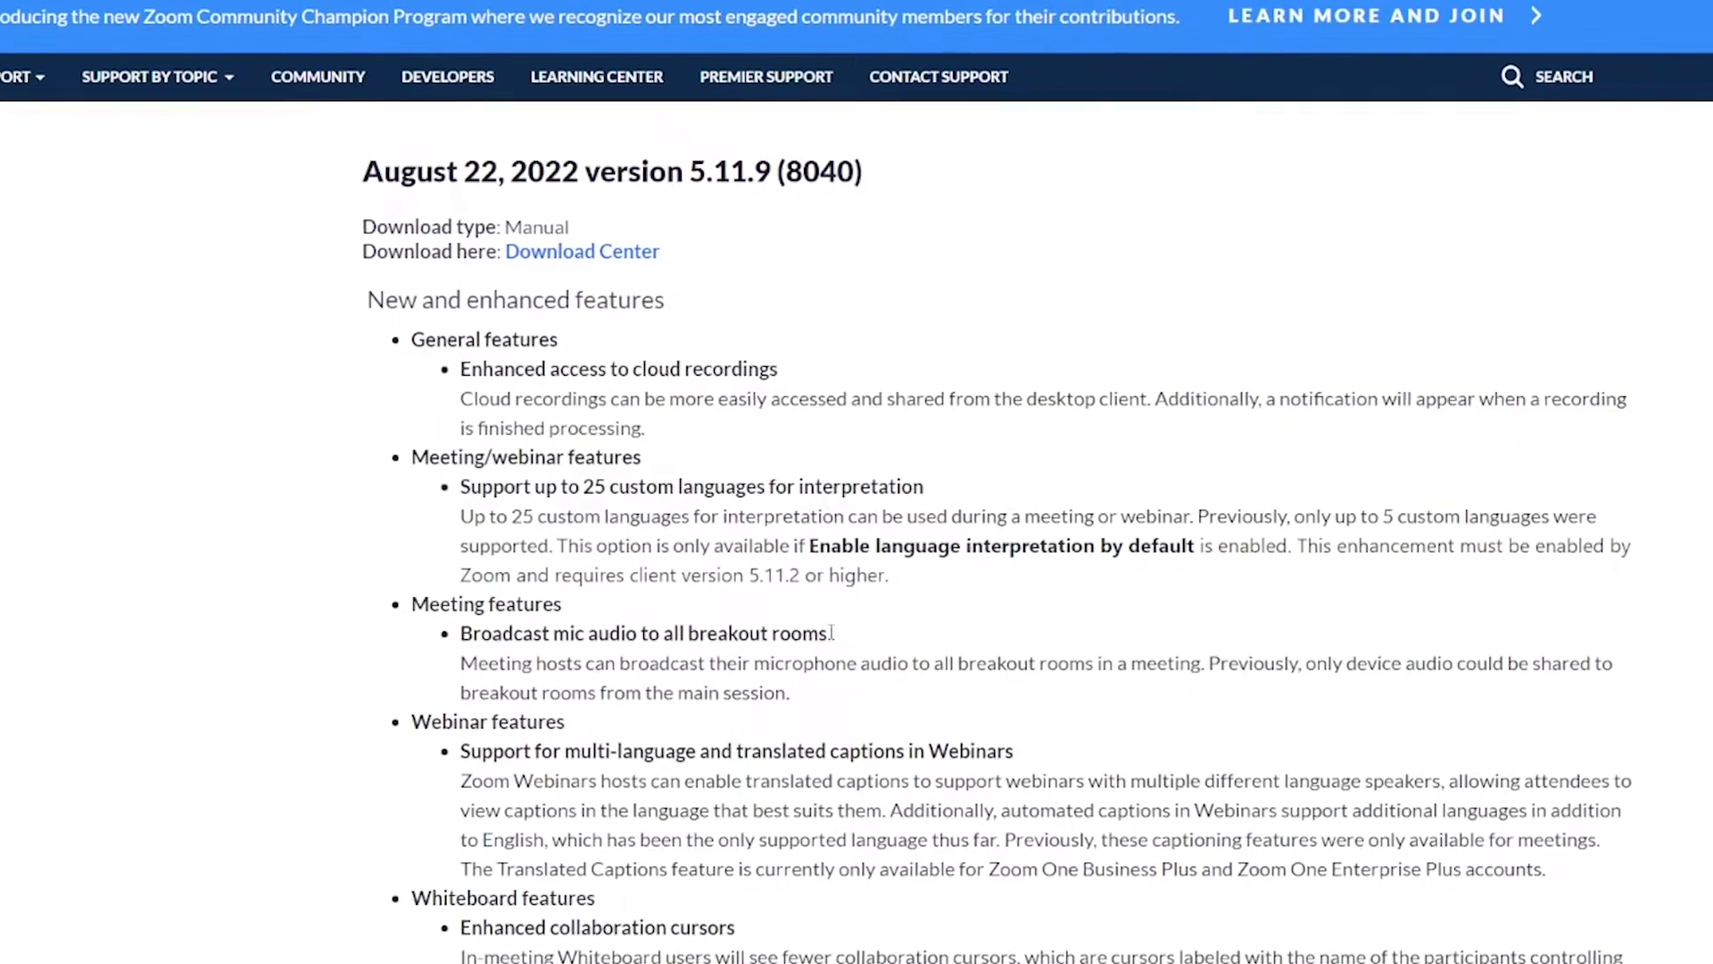
left_click_drag(815, 634, 389, 634)
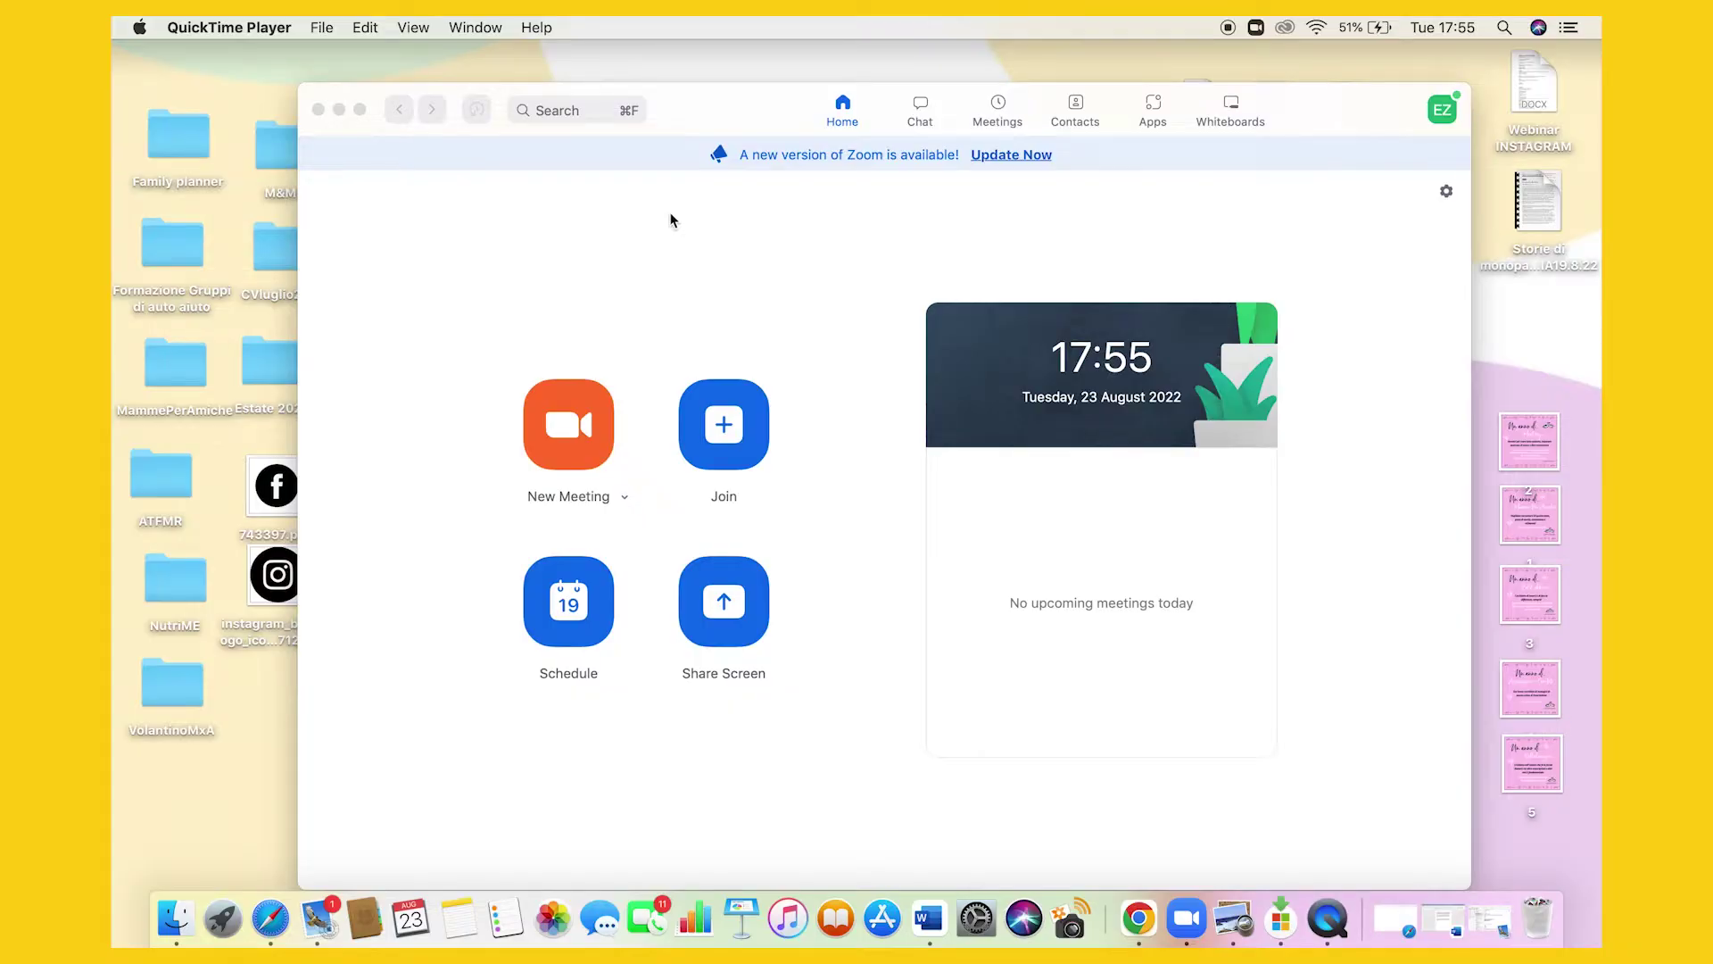
Step: View the installed Zoom version (5.11.1) in About Zoom from the account menu's Help
left_click(1026, 155)
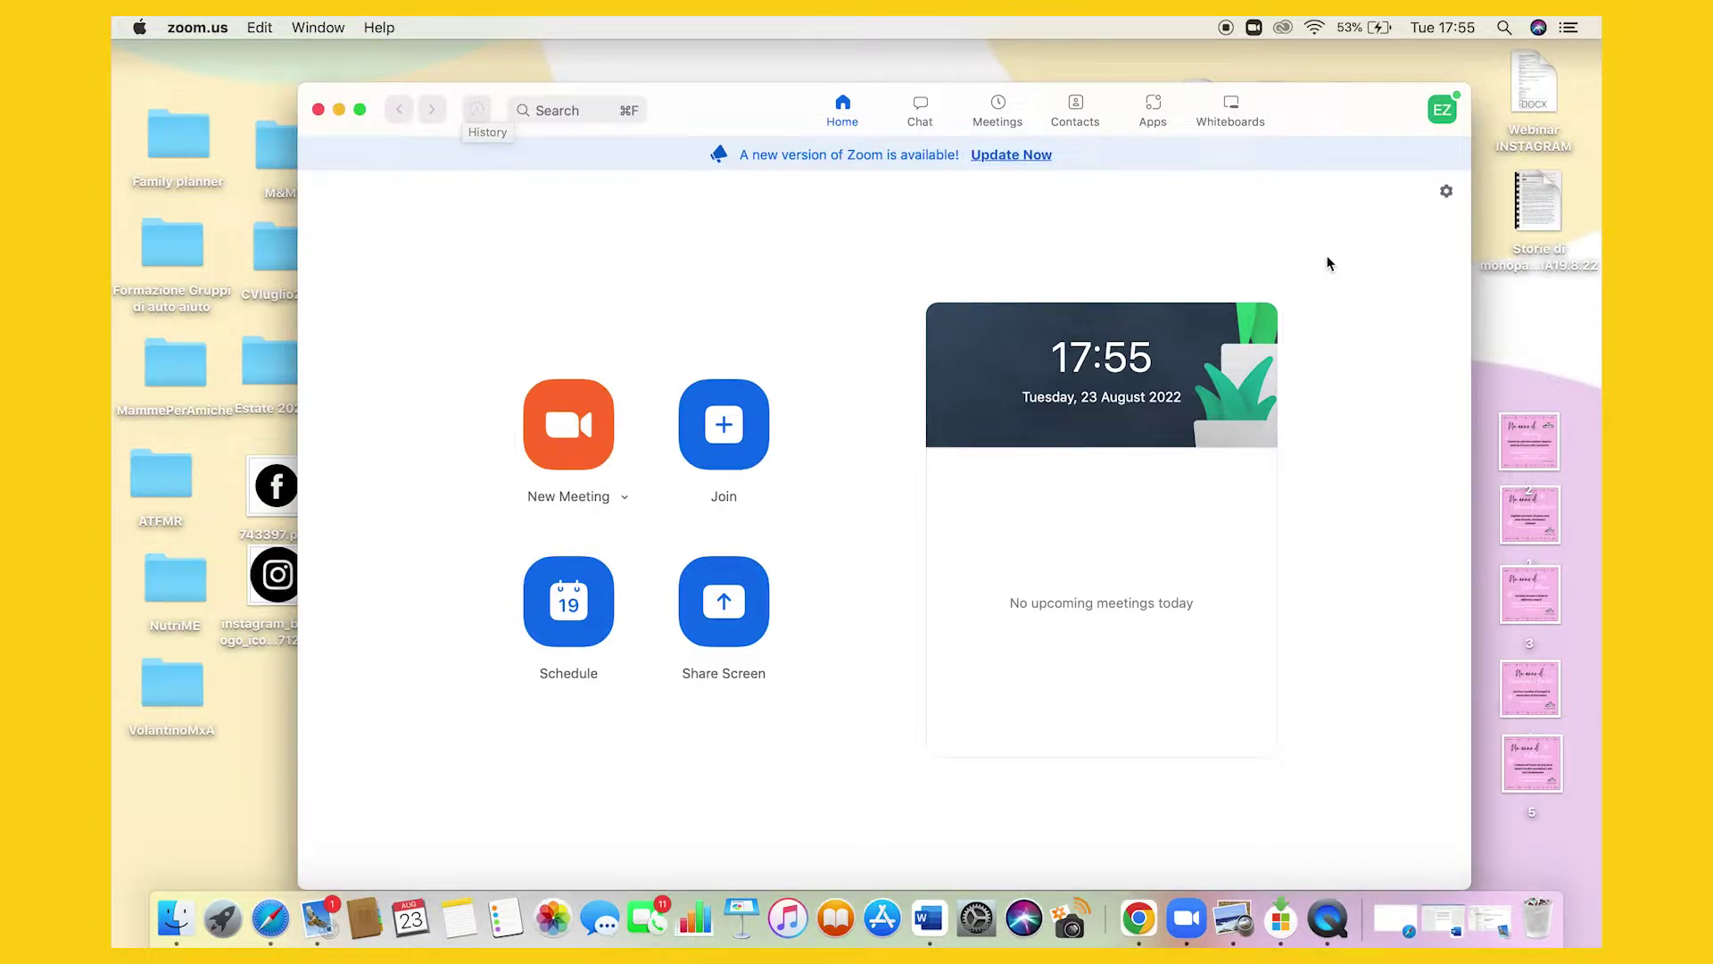
left_click(1450, 116)
mouse_move(1303, 519)
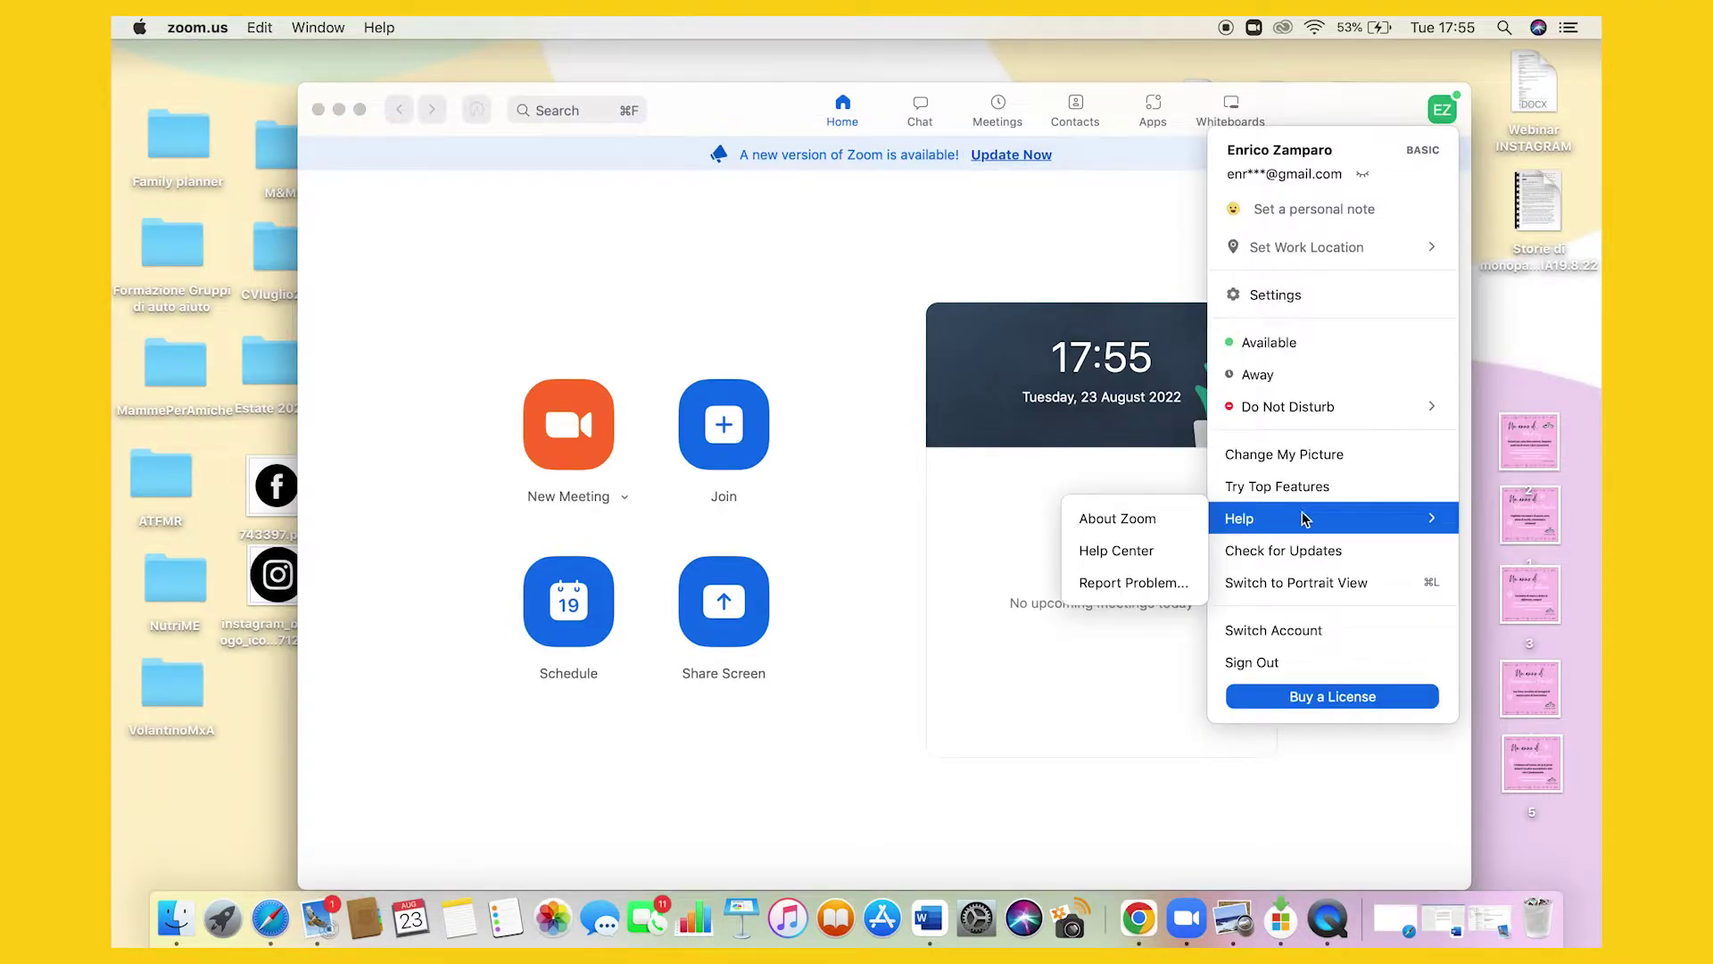
left_click(1138, 529)
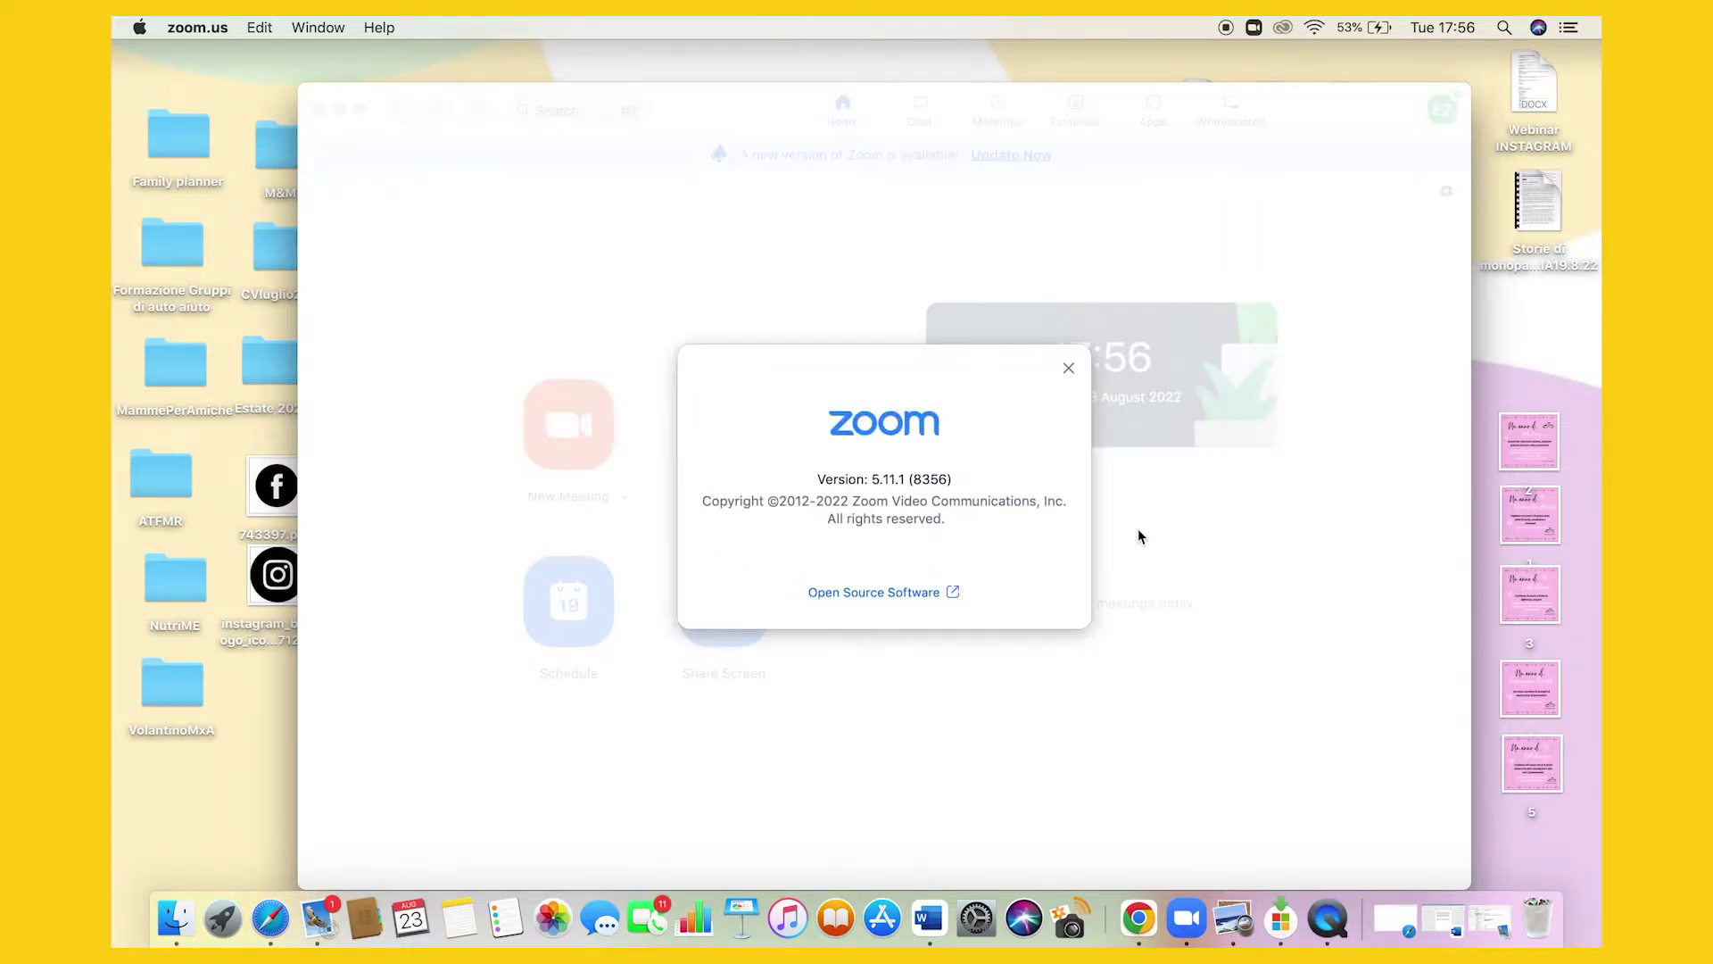
Step: Close the version info and start installing the update via Check for Updates
left_click(1068, 370)
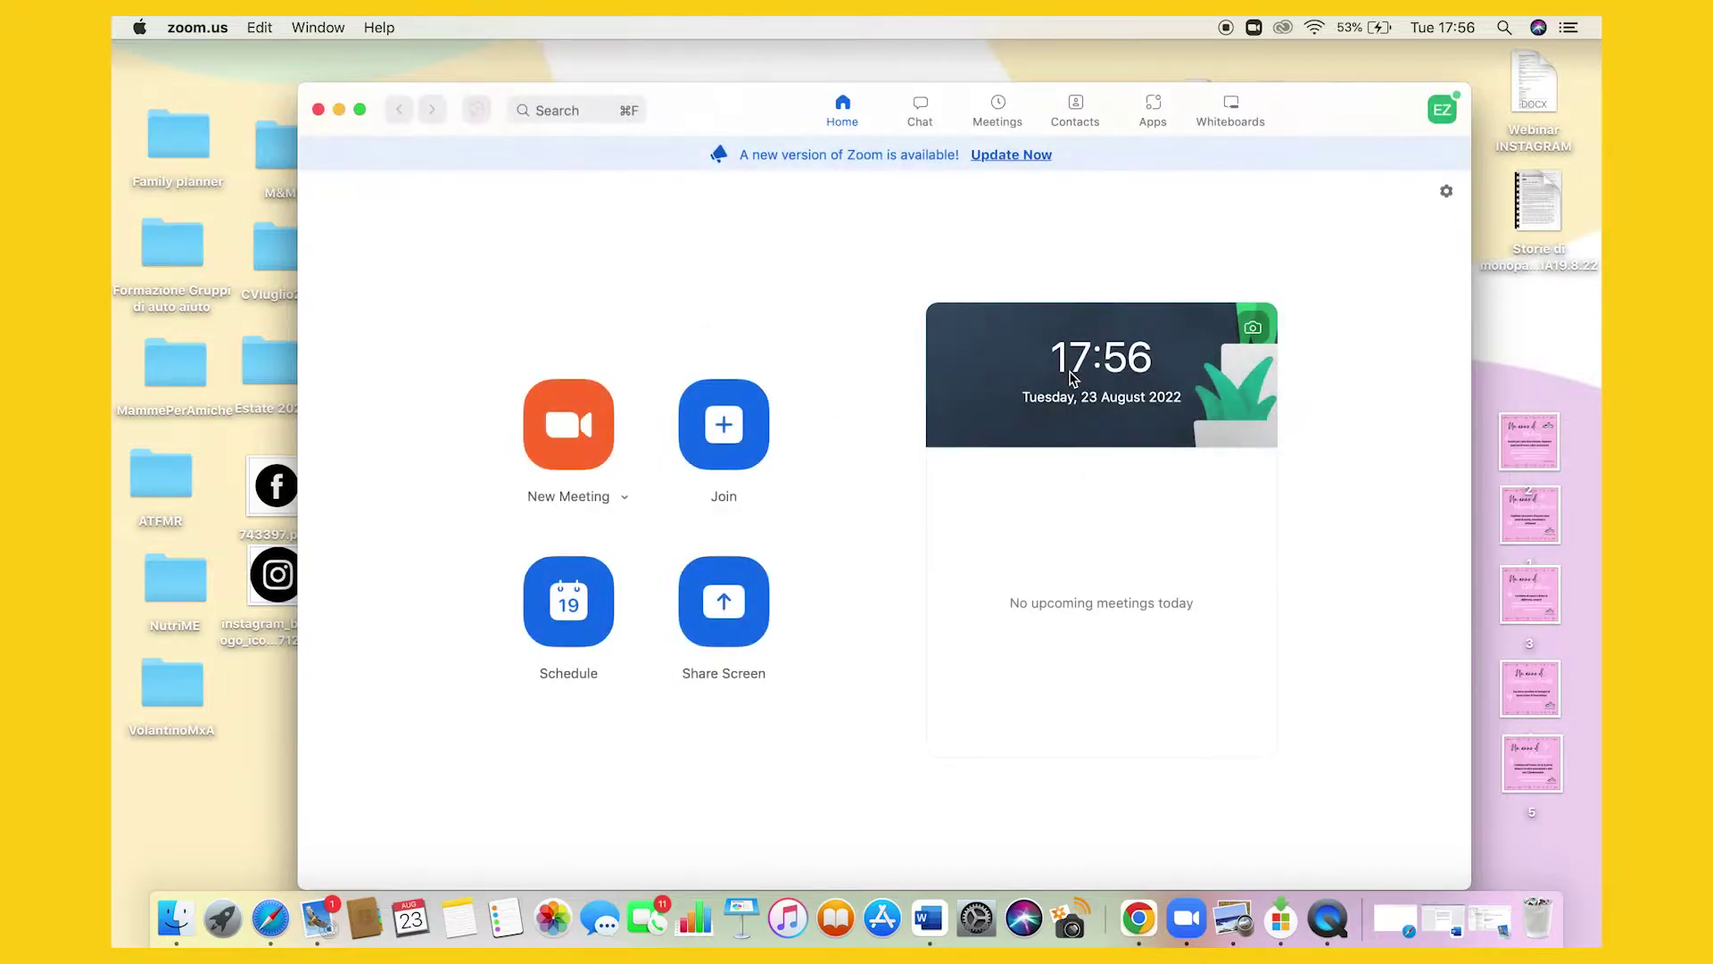
left_click(1440, 108)
left_click(1284, 551)
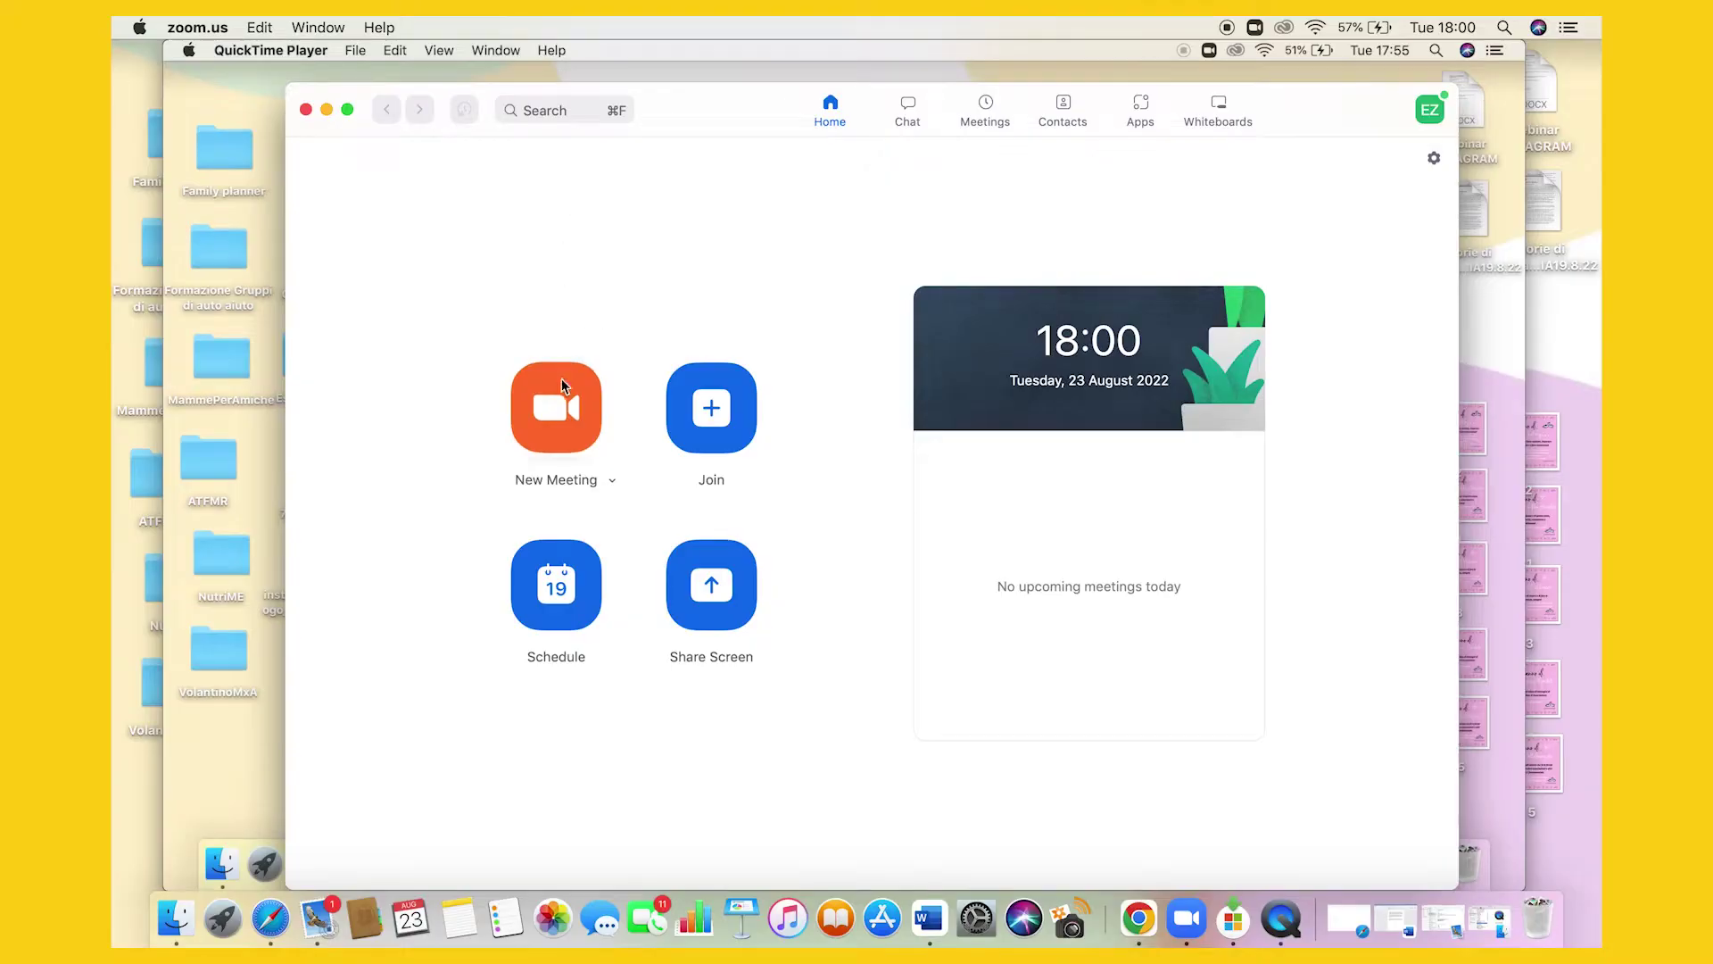
Step: Start a new meeting and copy its invite link
left_click(562, 385)
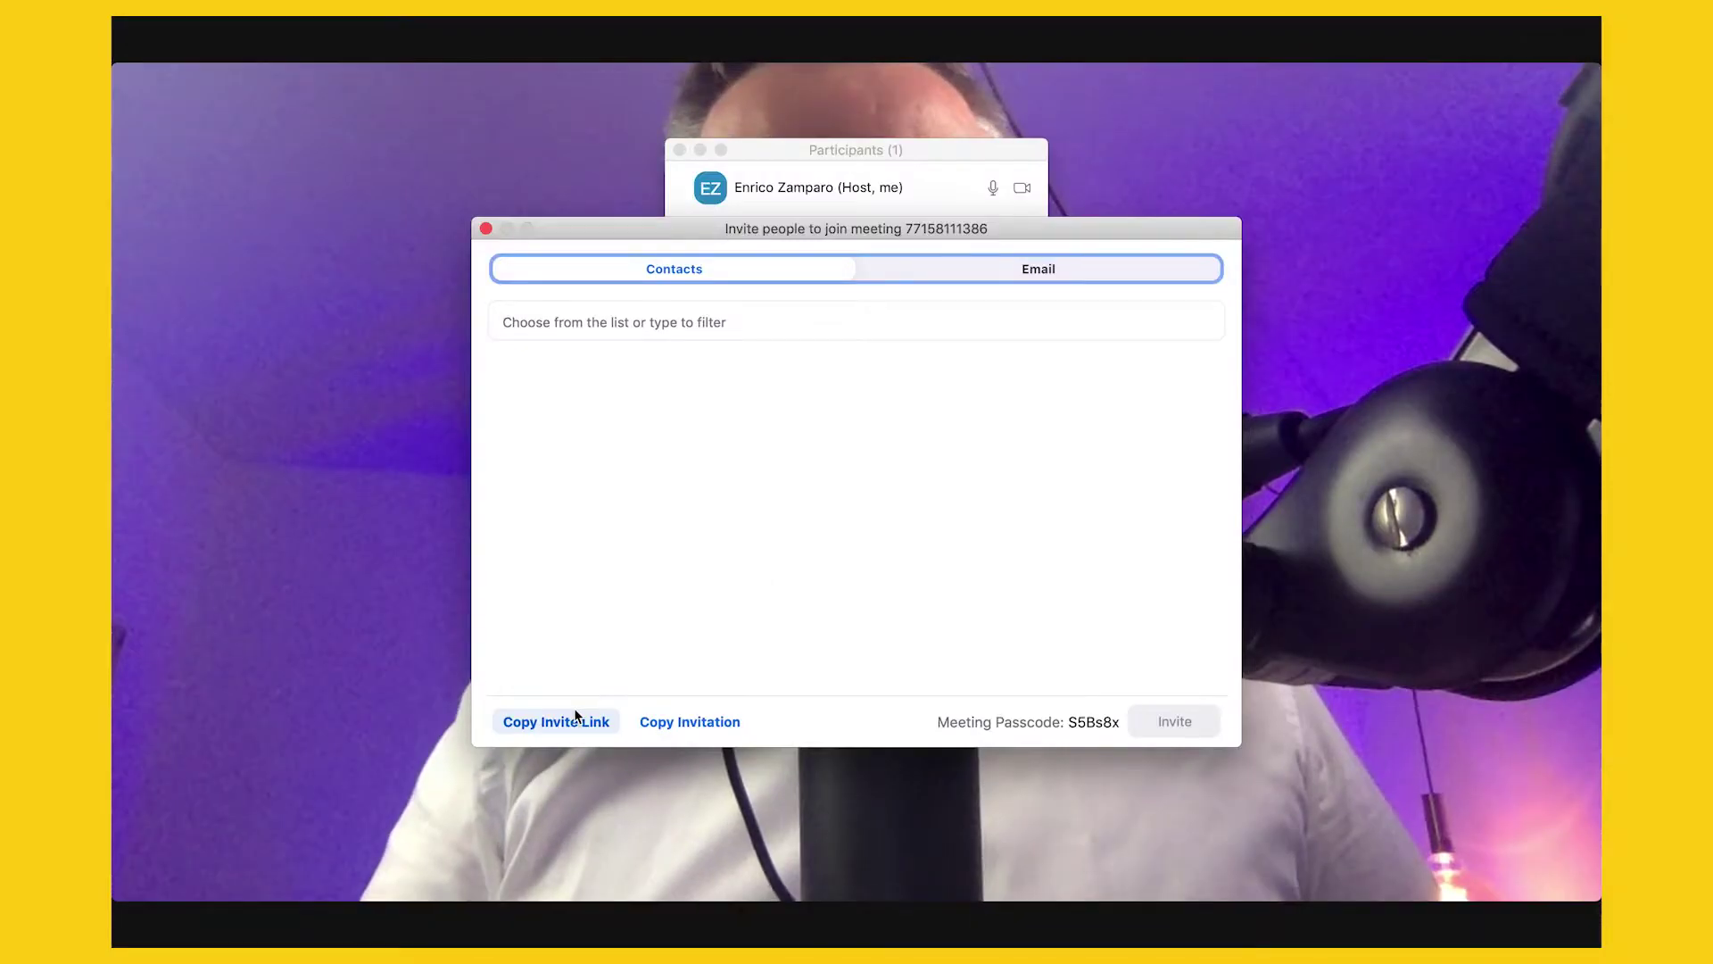
left_click(574, 720)
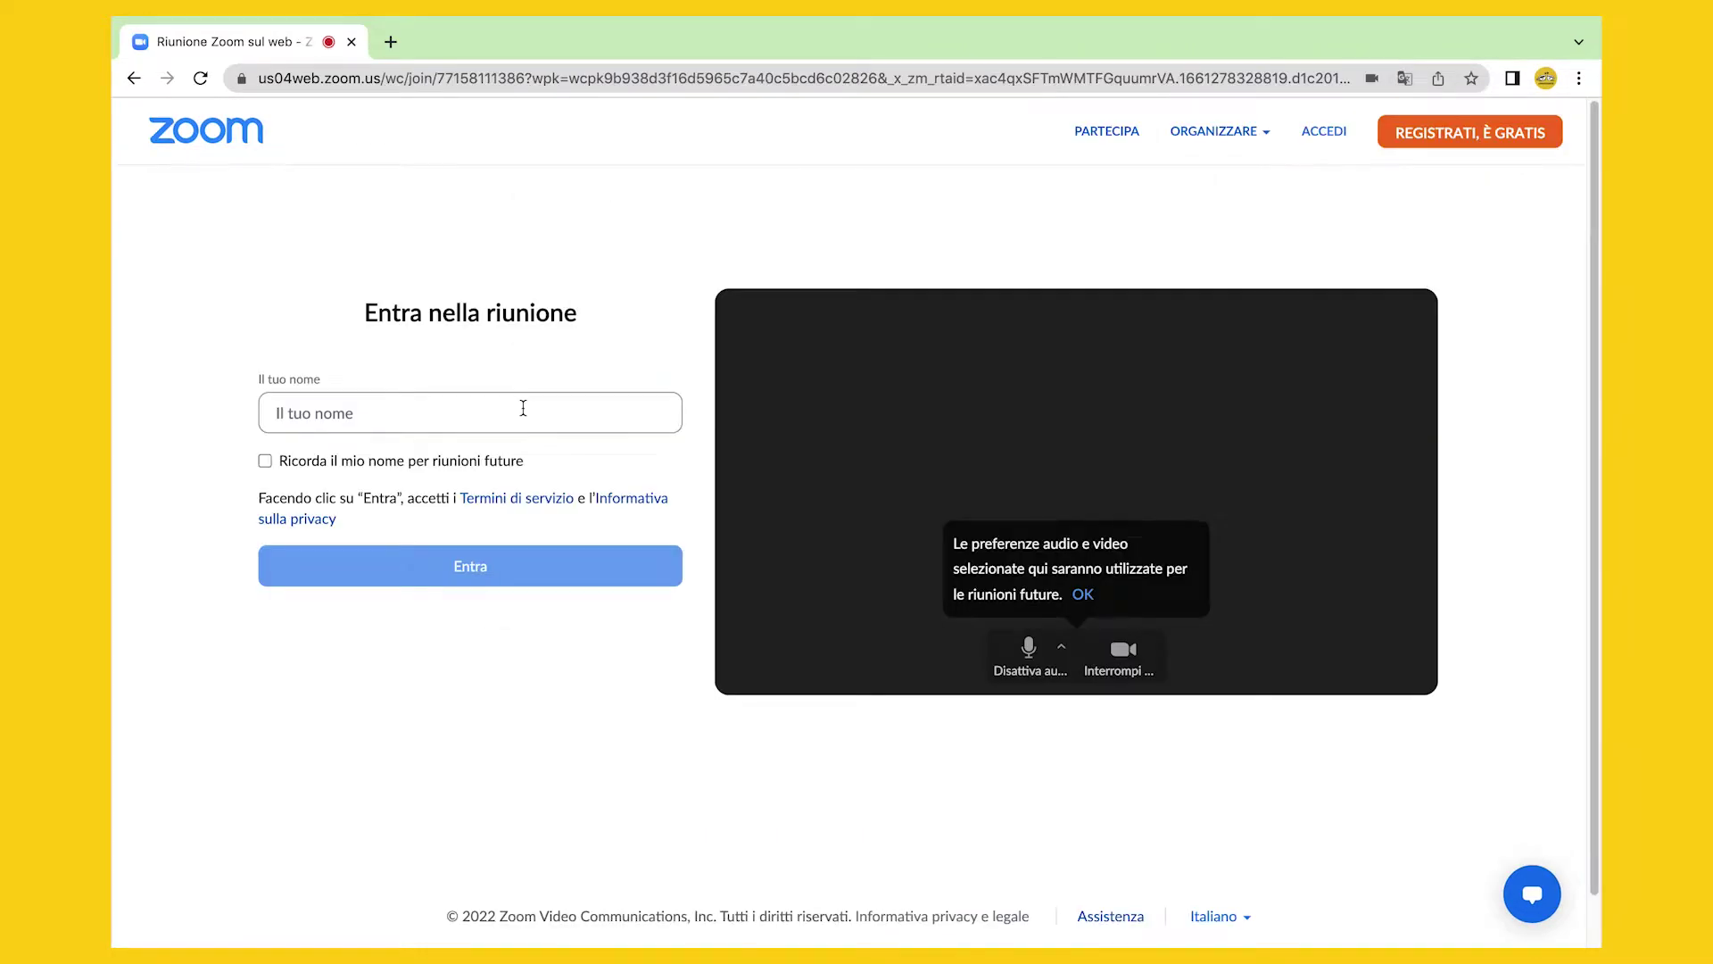
Step: Enter the browser participant's display name on the web client join page
left_click(523, 408)
type("E")
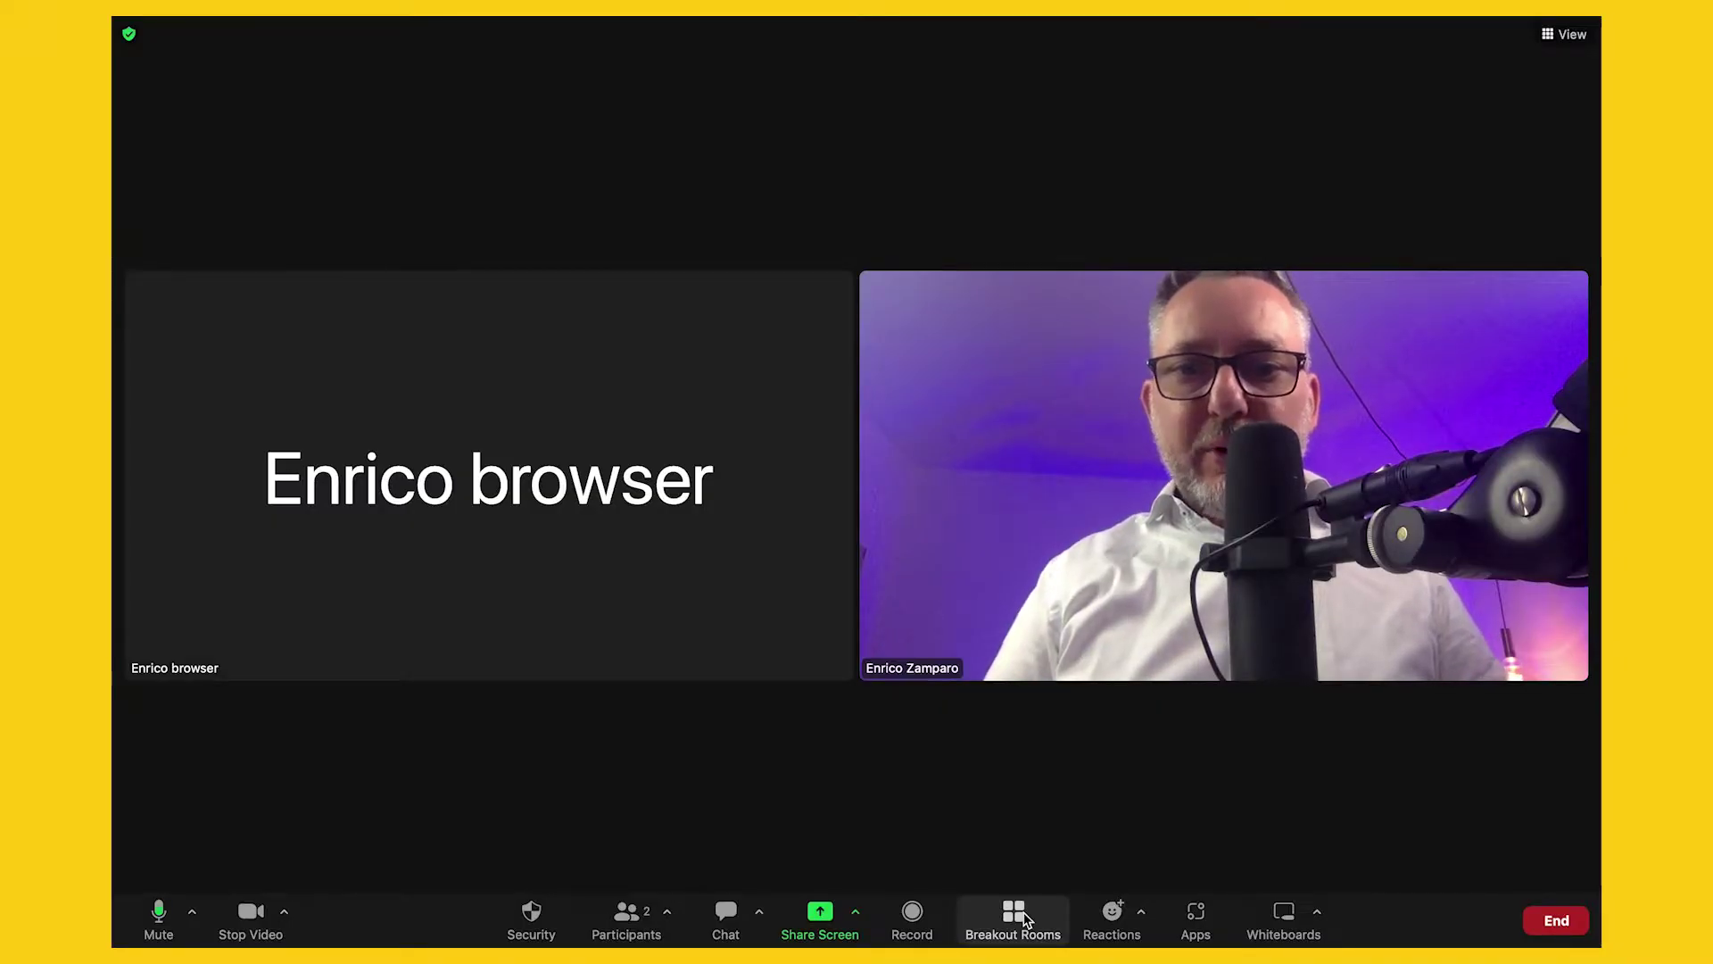
Step: Recreate the breakout rooms as one room with automatic assignment
left_click(1014, 917)
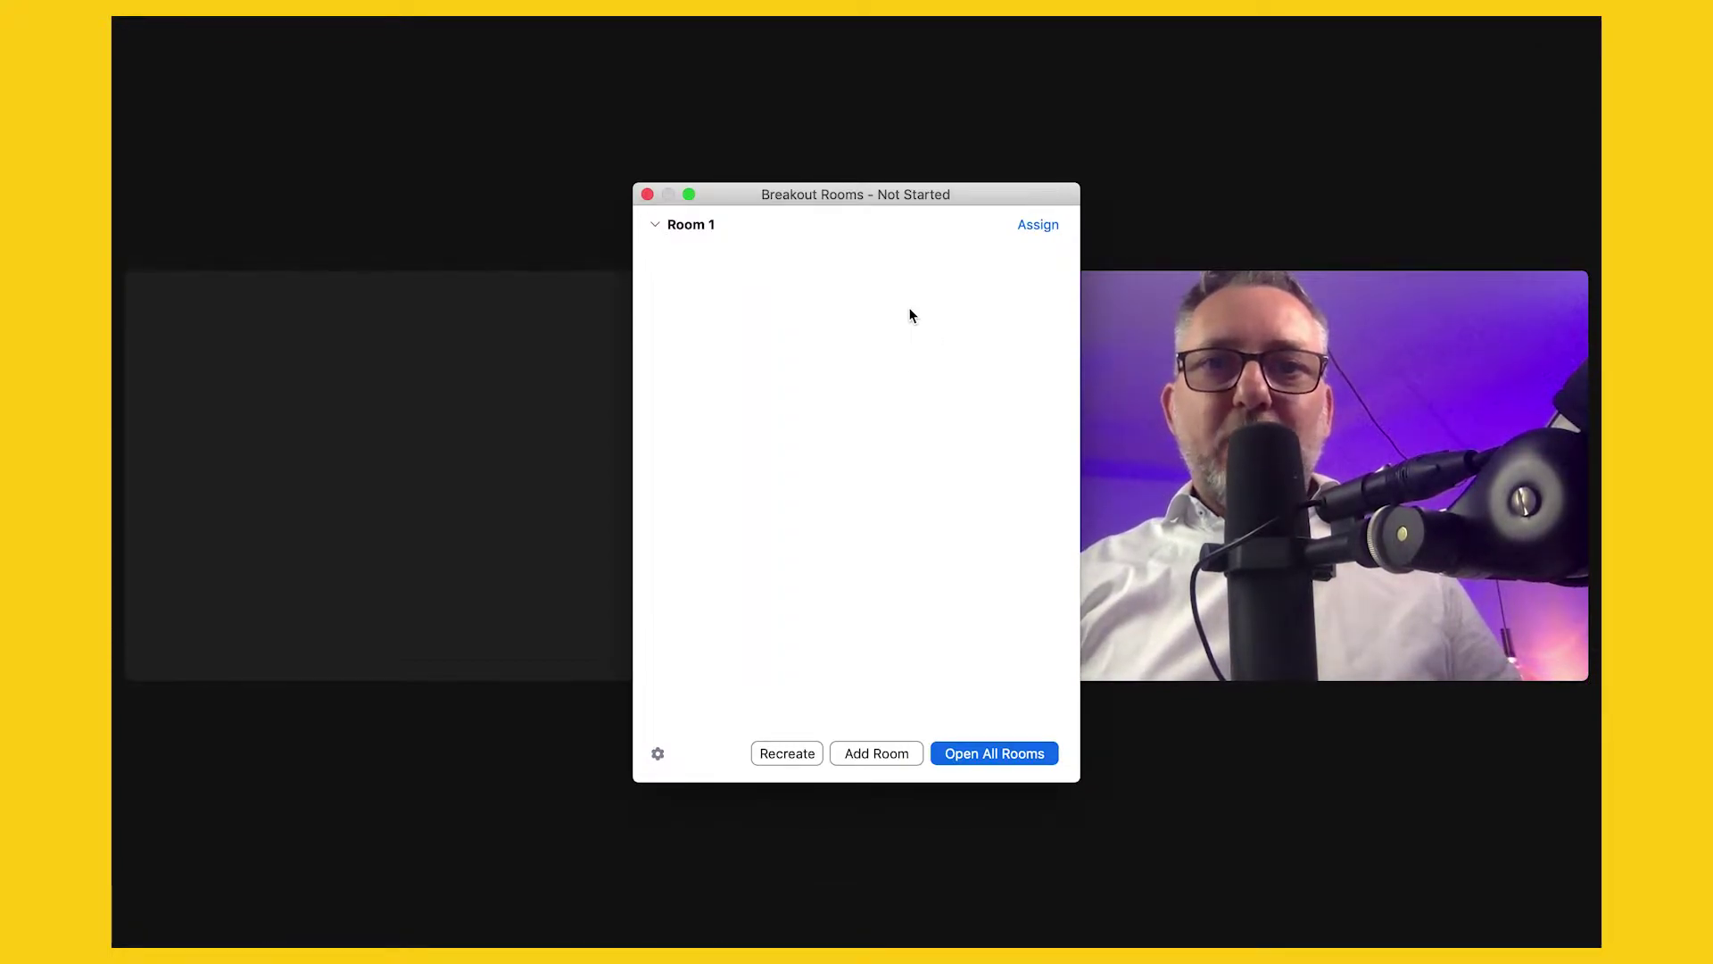
left_click(791, 752)
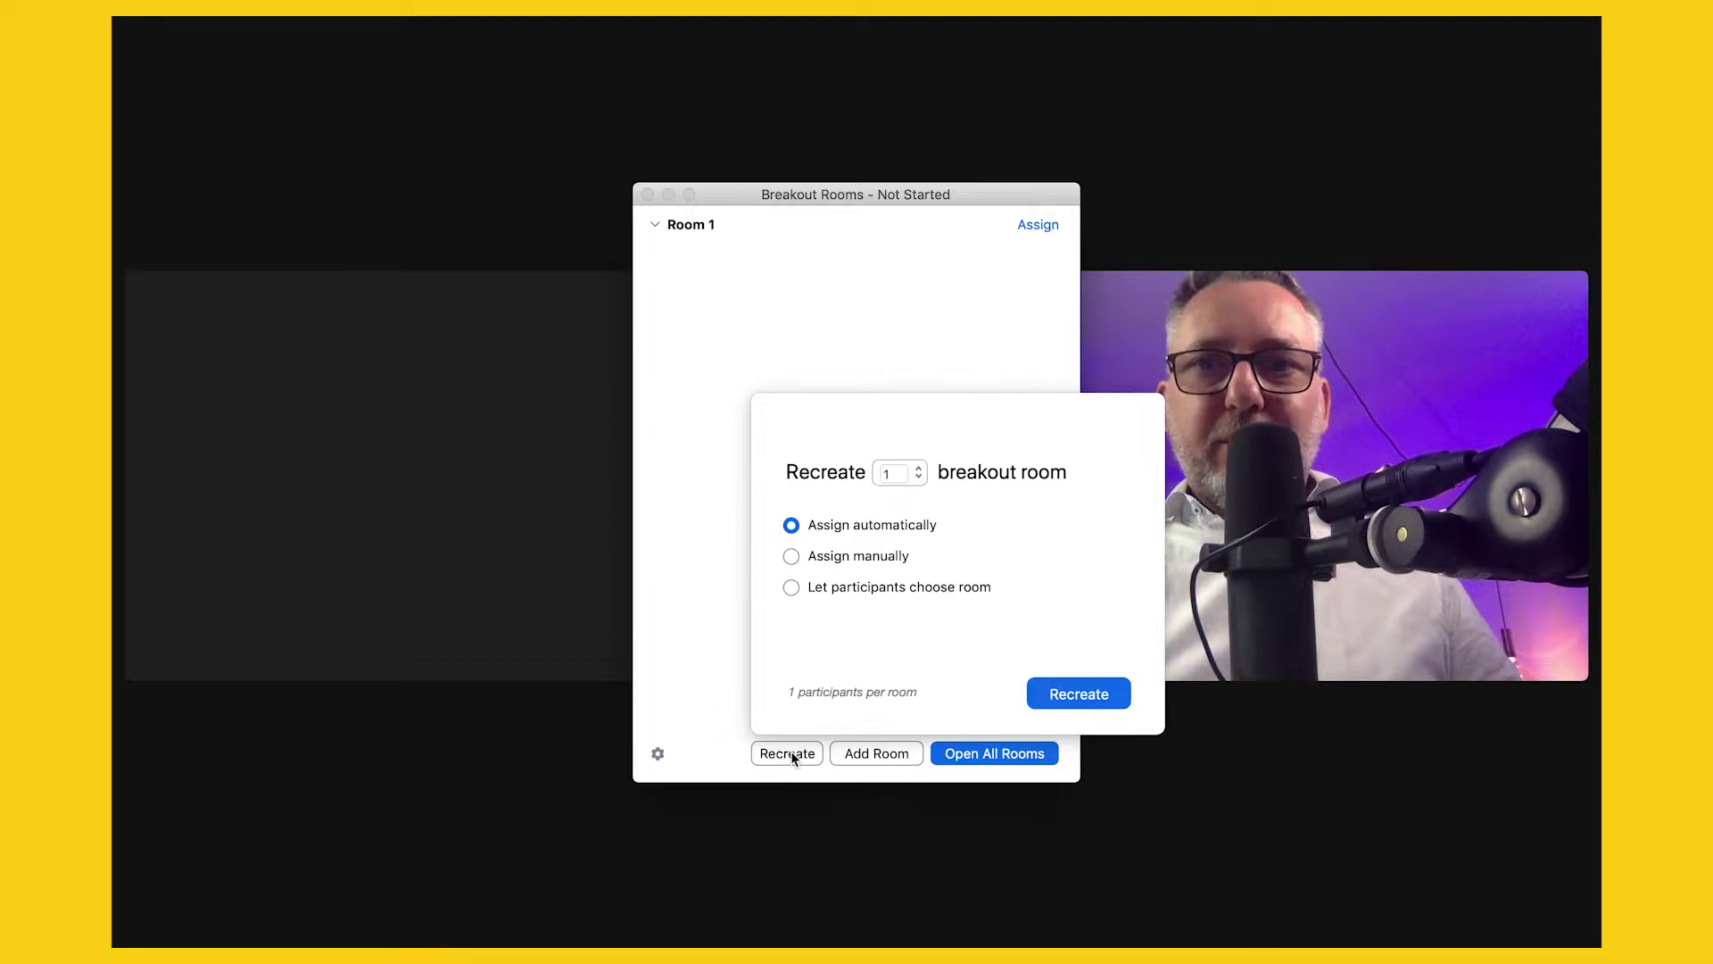
left_click(1104, 702)
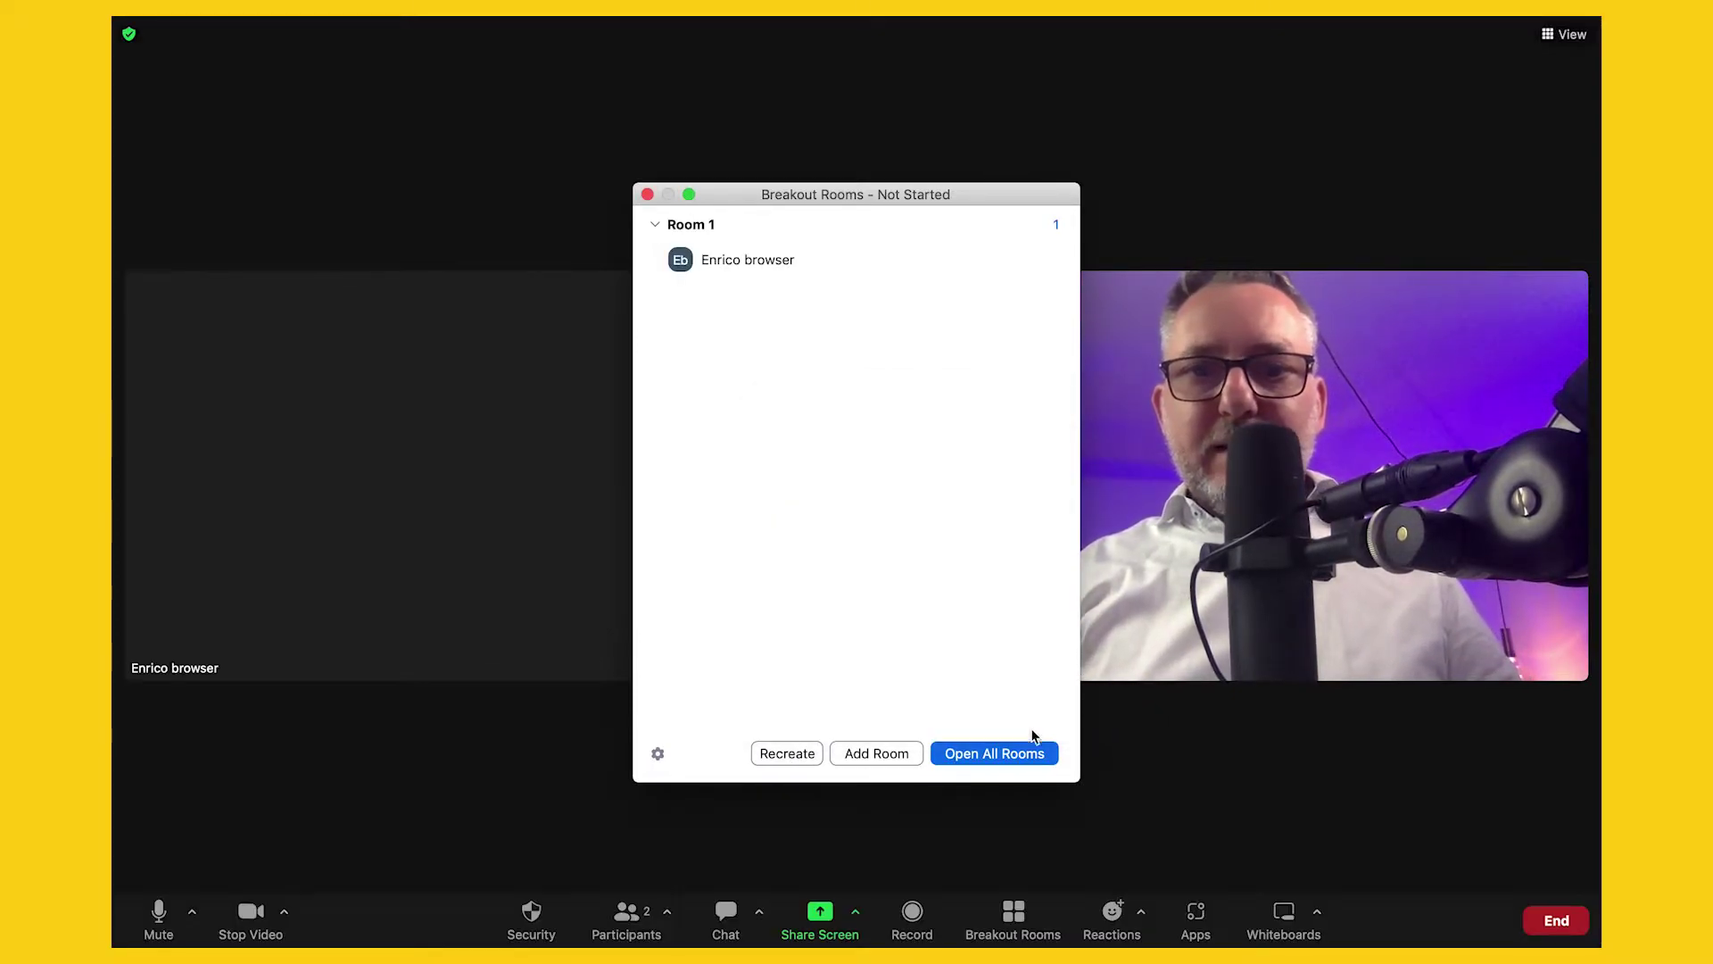
Step: Open all breakout rooms and have the browser participant accept the Room 1 invitation
left_click(1012, 757)
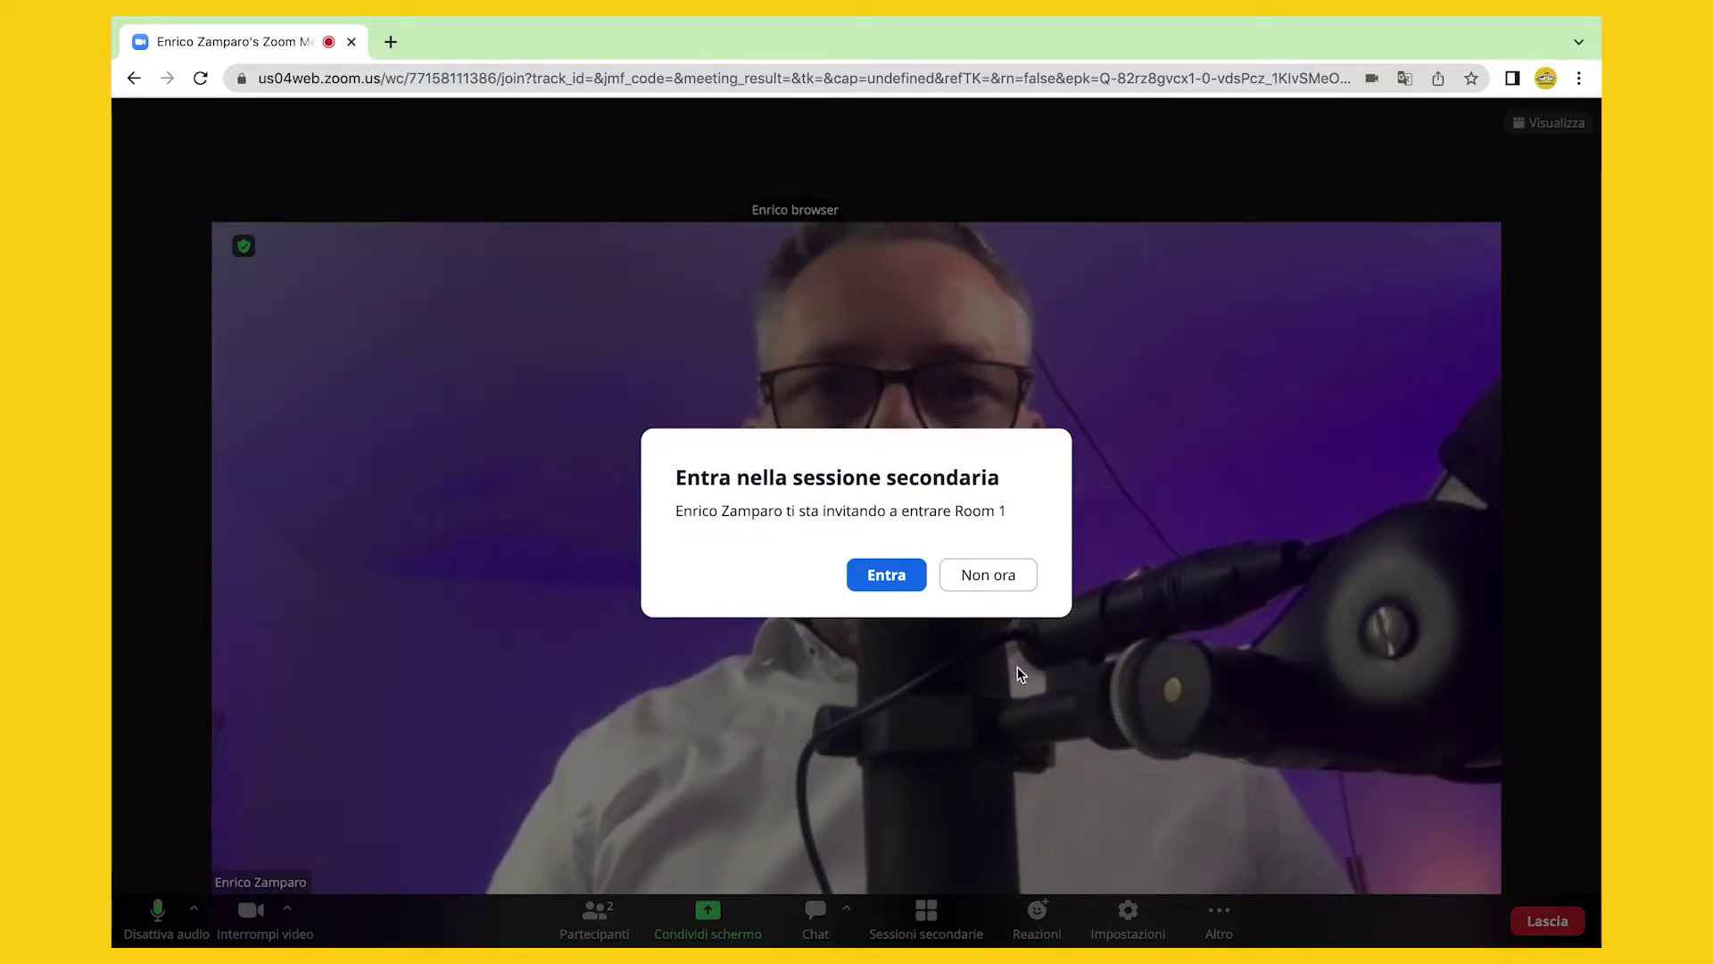
left_click(897, 585)
mouse_move(1260, 946)
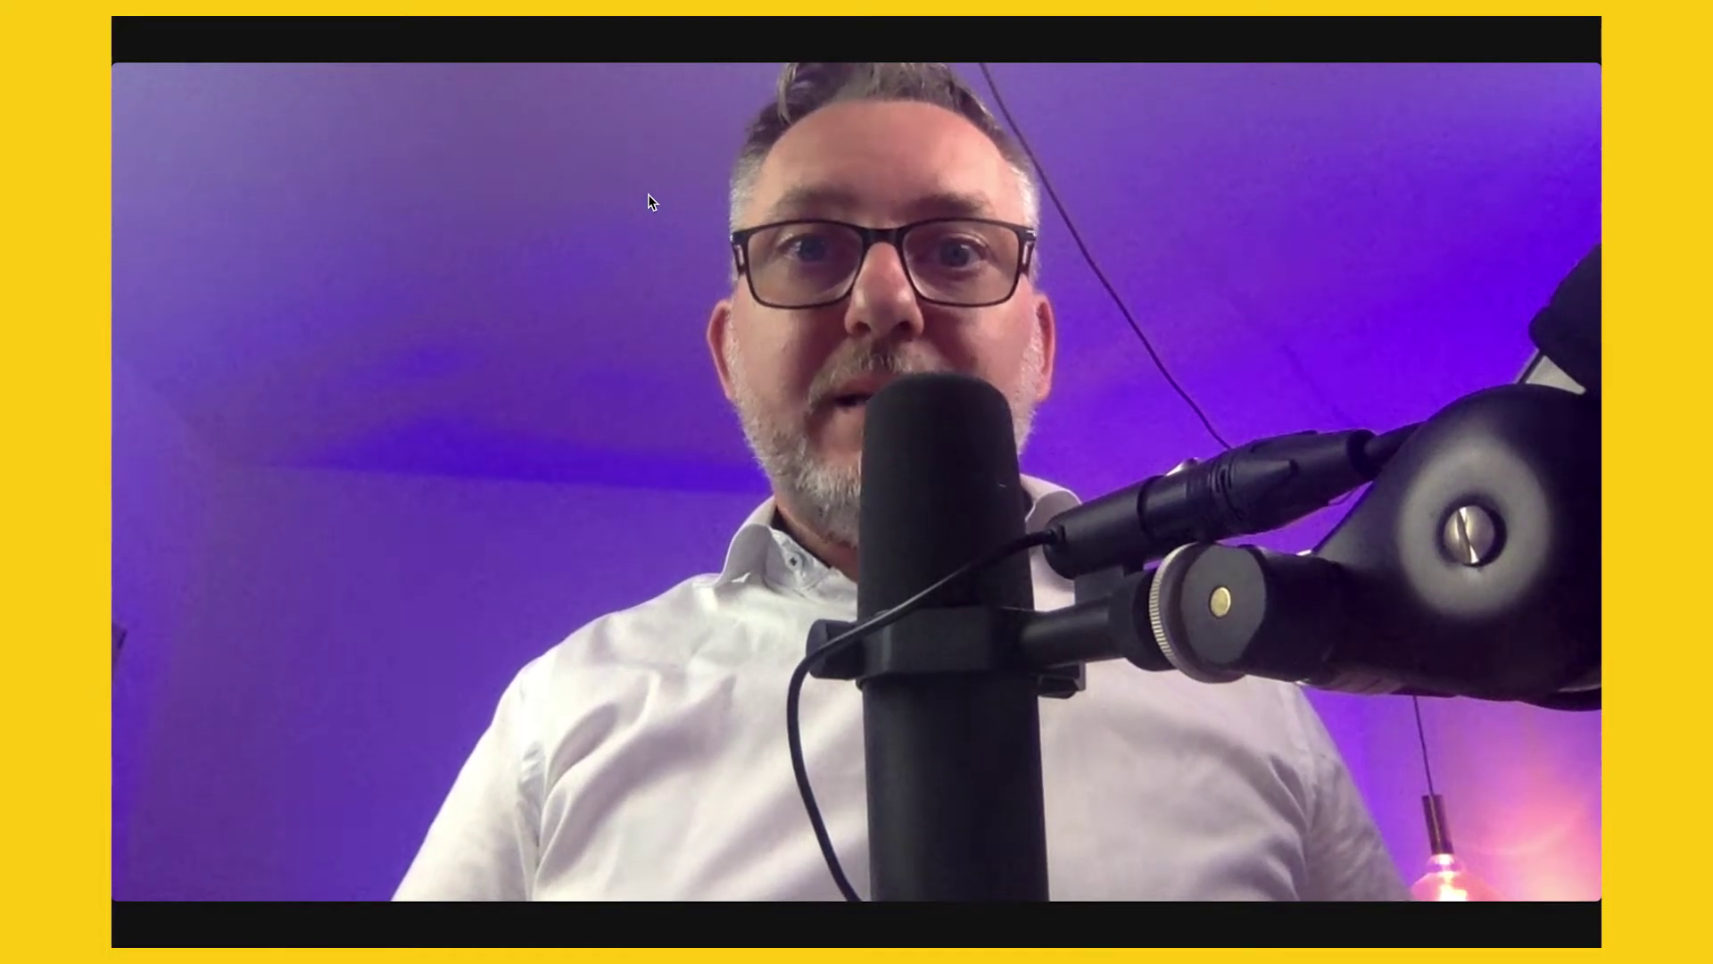
mouse_move(796, 580)
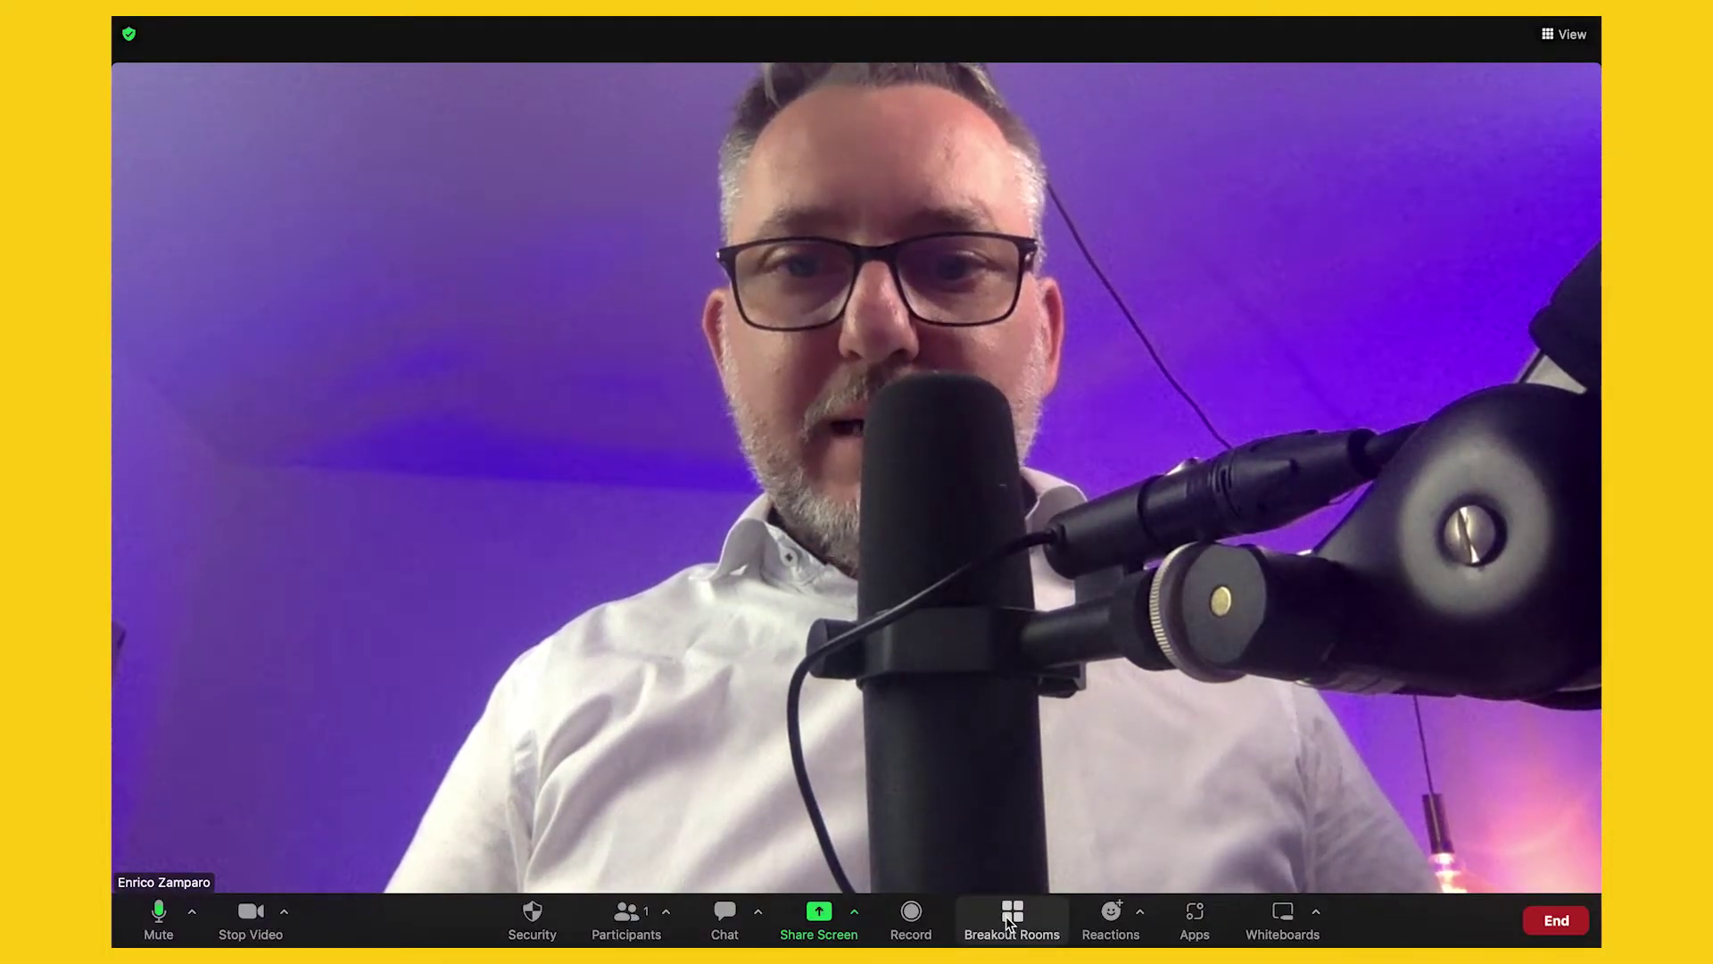
Step: From the Breakout Rooms panel, start Broadcast Voice to all open rooms
left_click(1012, 924)
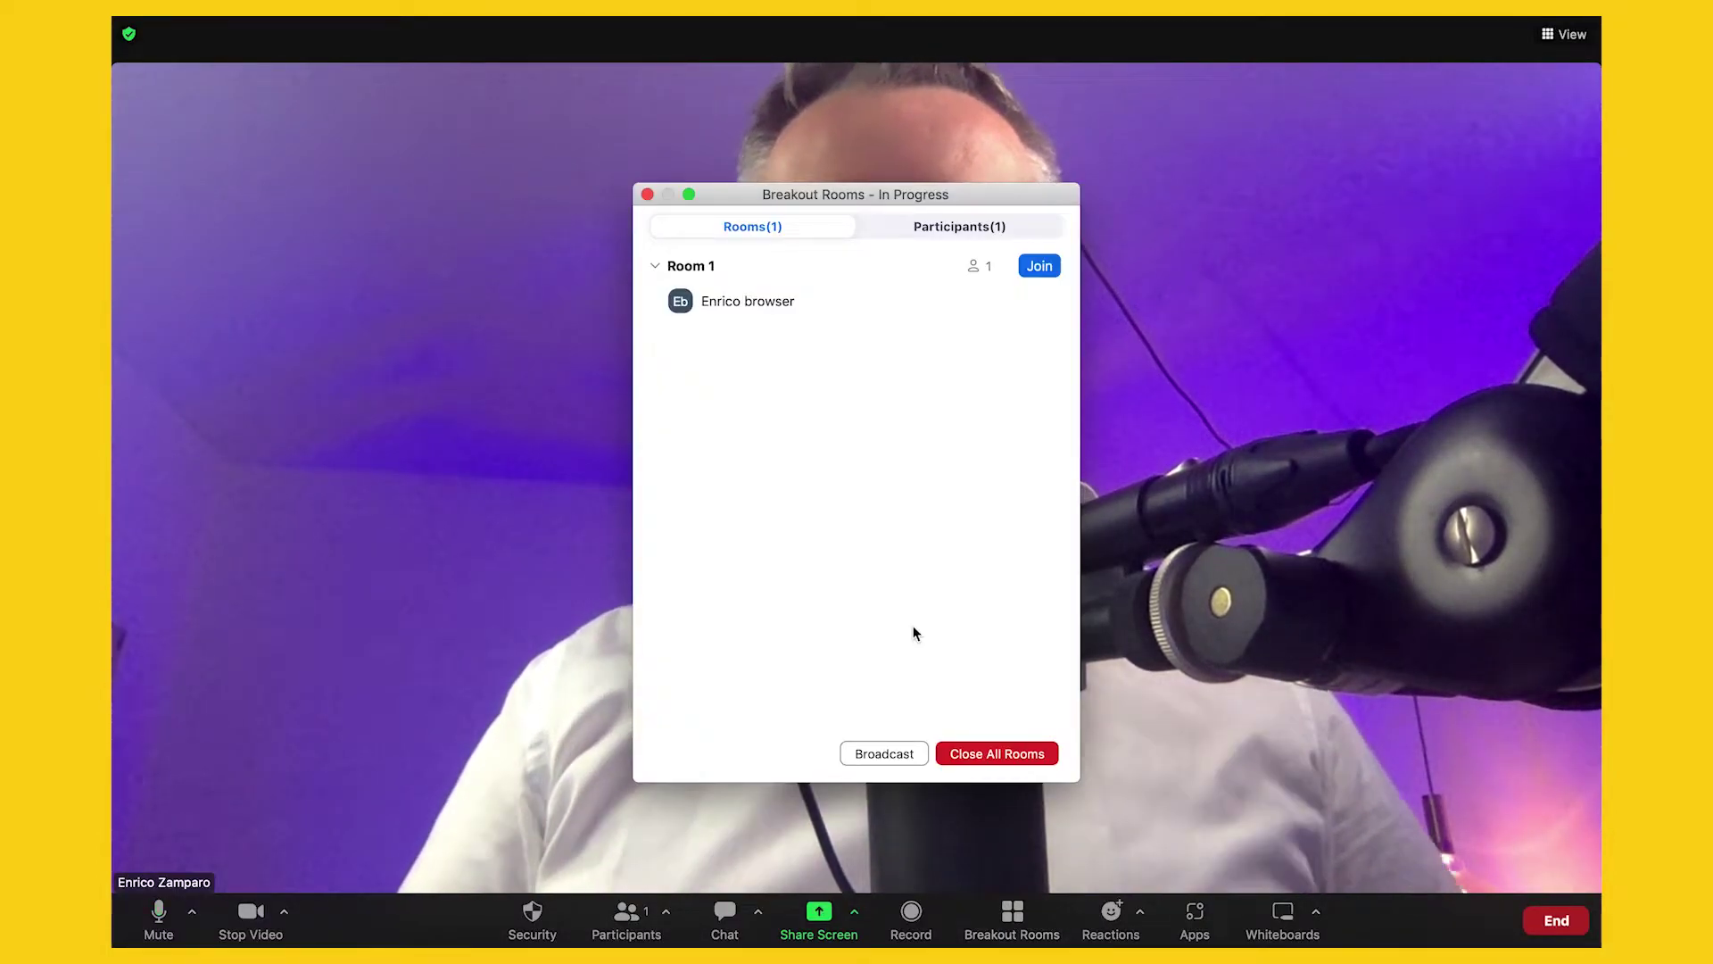
left_click(869, 756)
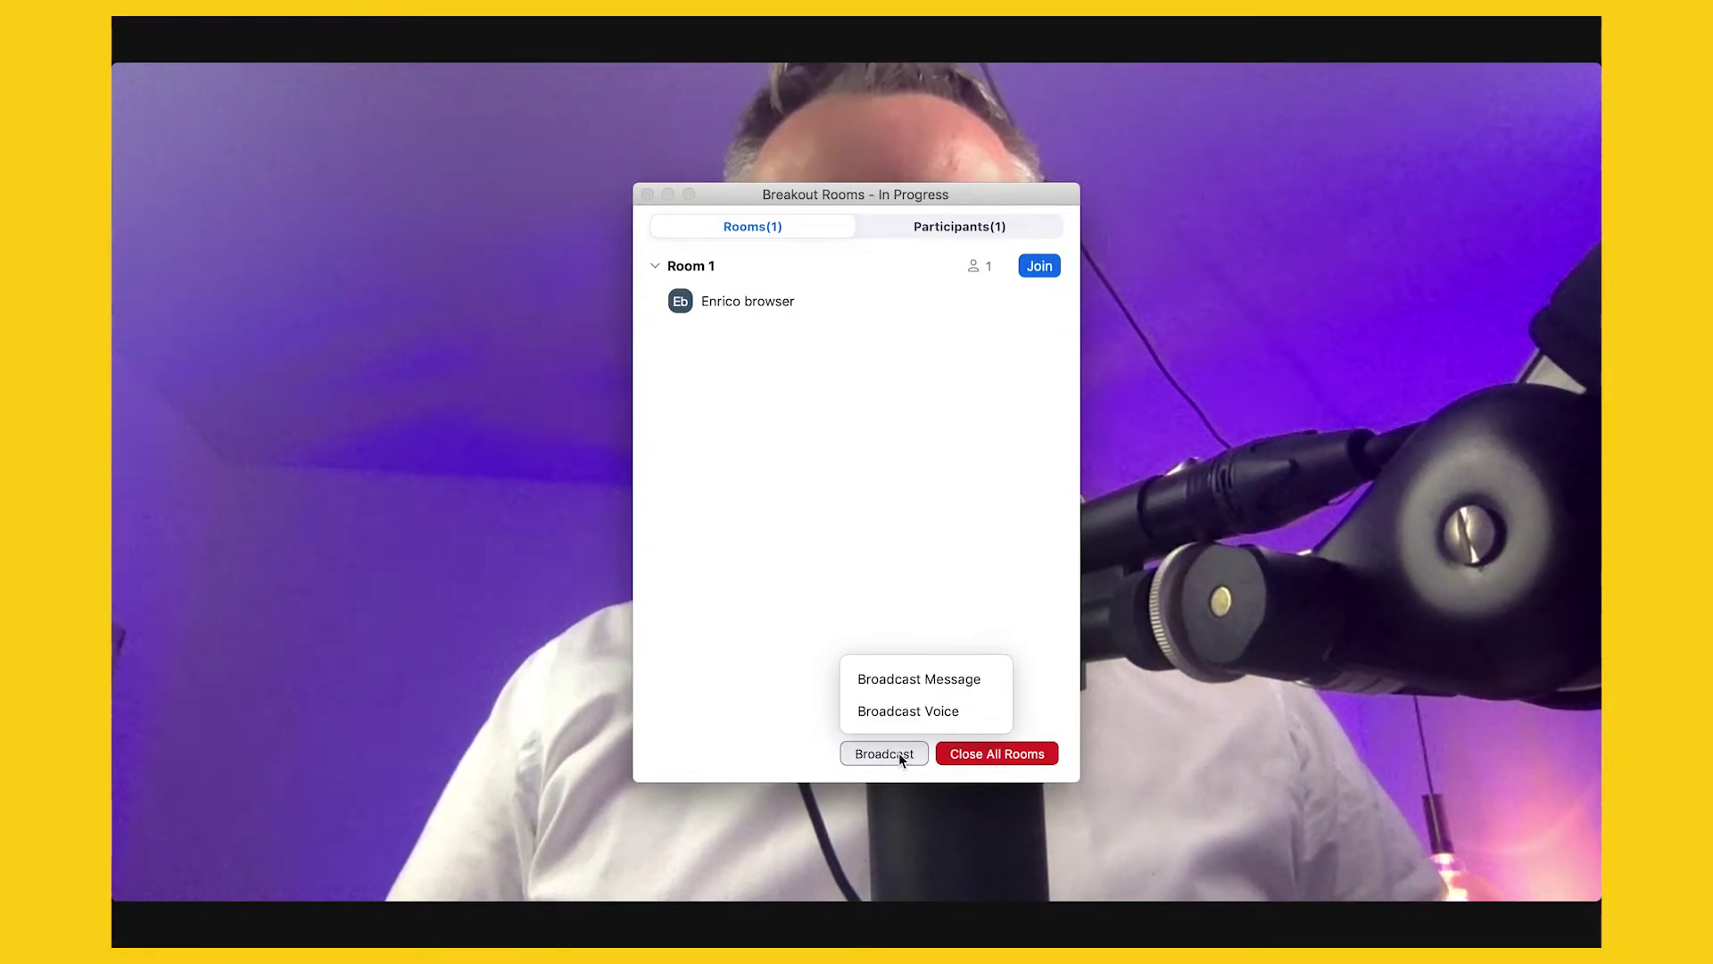
left_click(990, 713)
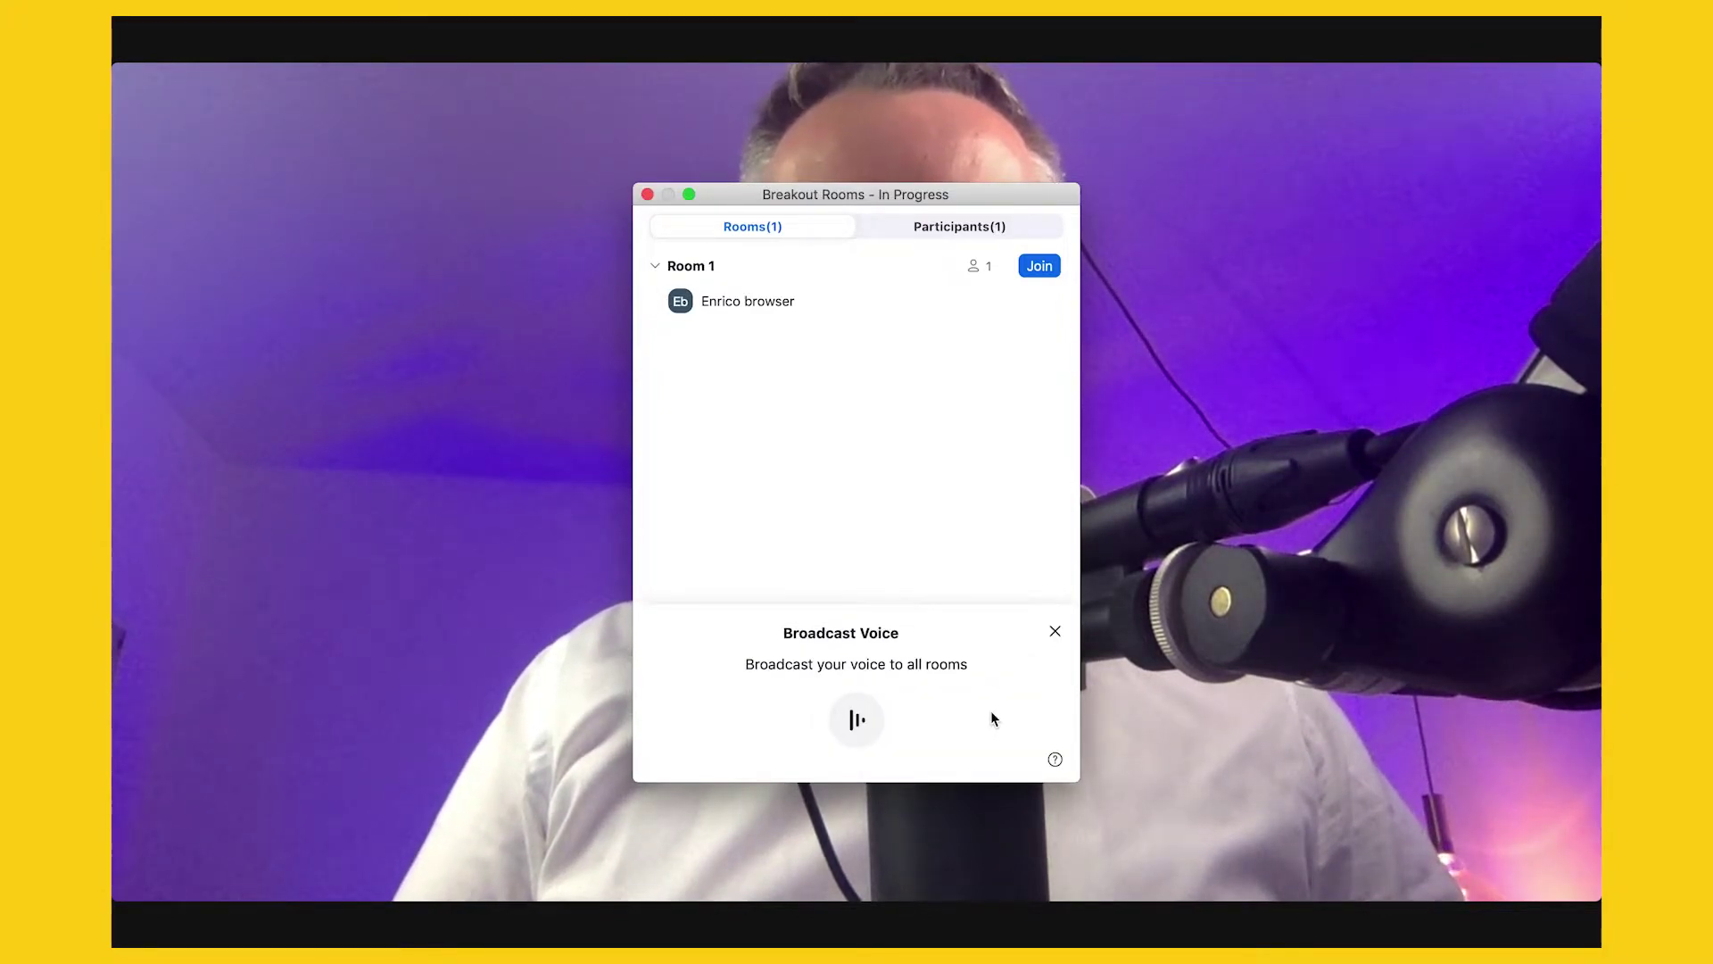
left_click(857, 722)
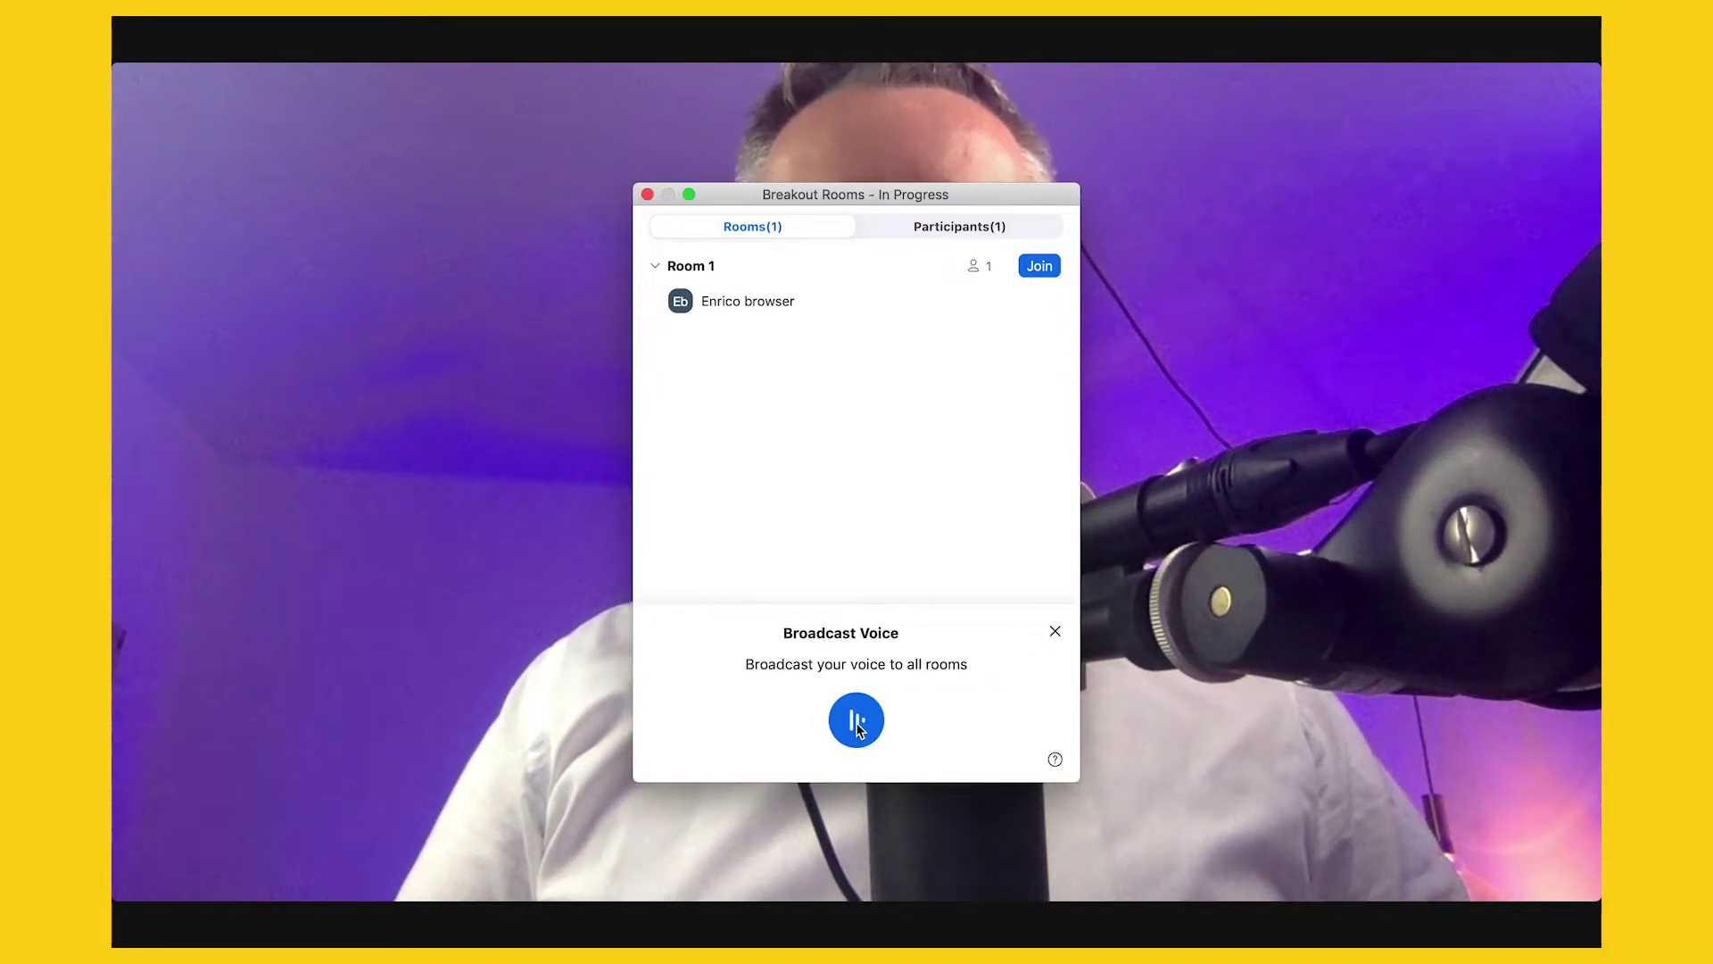
left_click(857, 722)
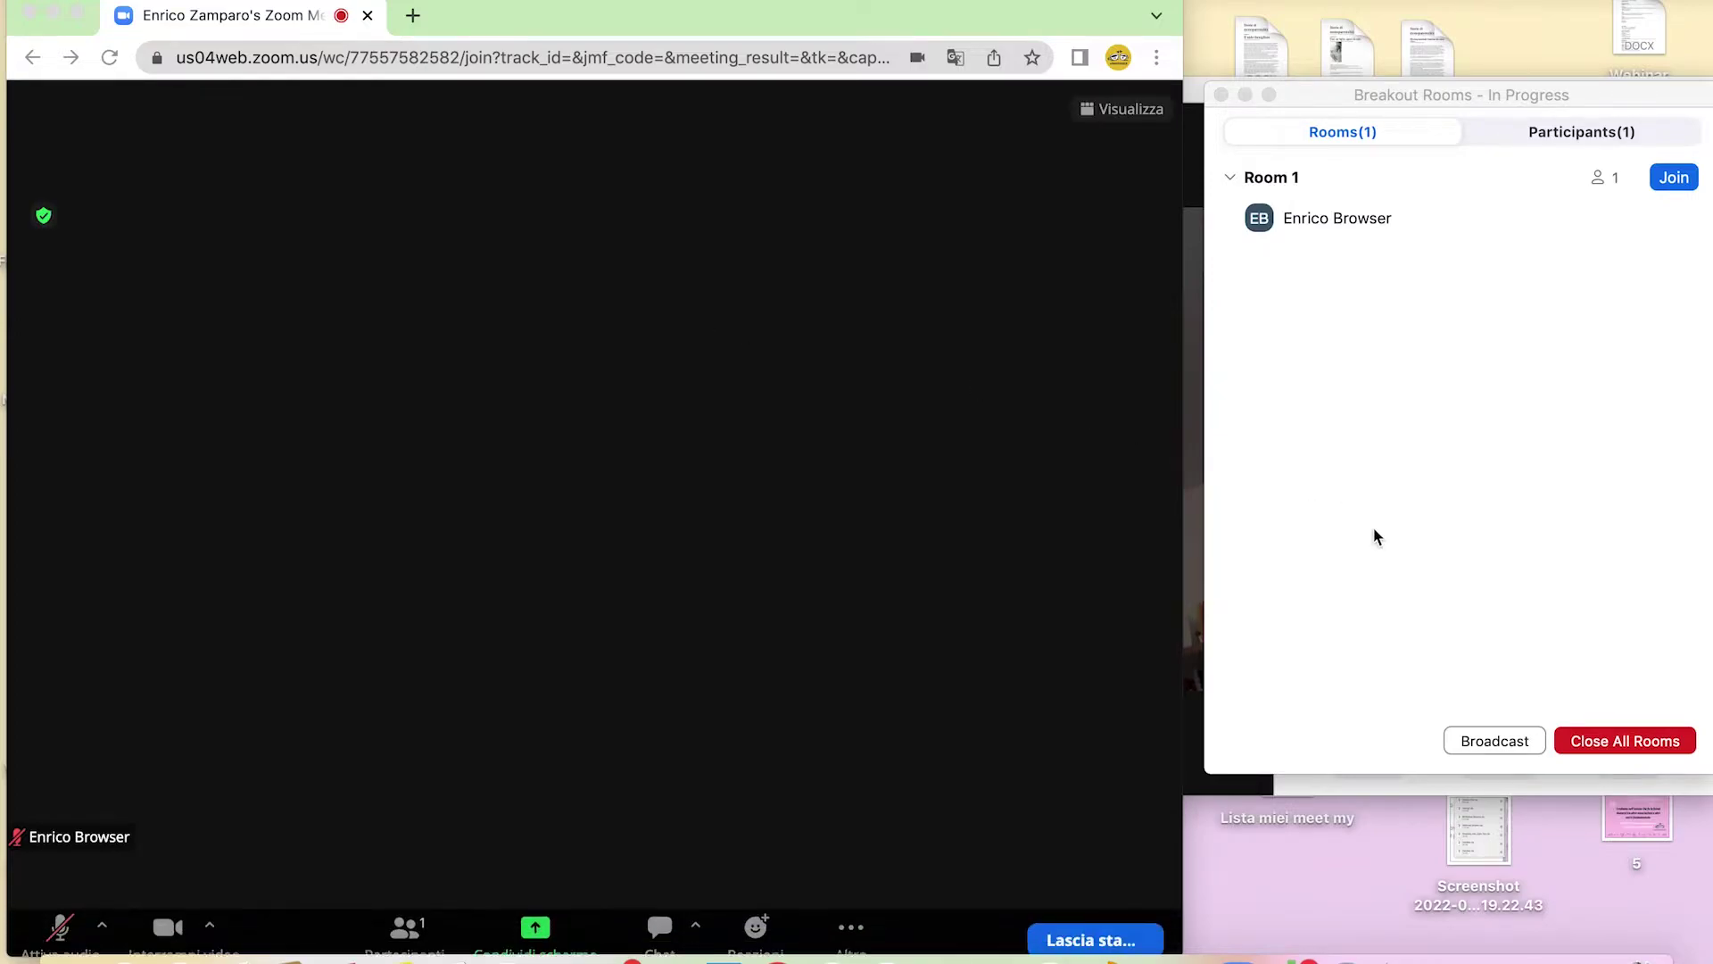
Step: Start Broadcast Voice to all rooms, restart it once, then stop the broadcast
left_click(1496, 743)
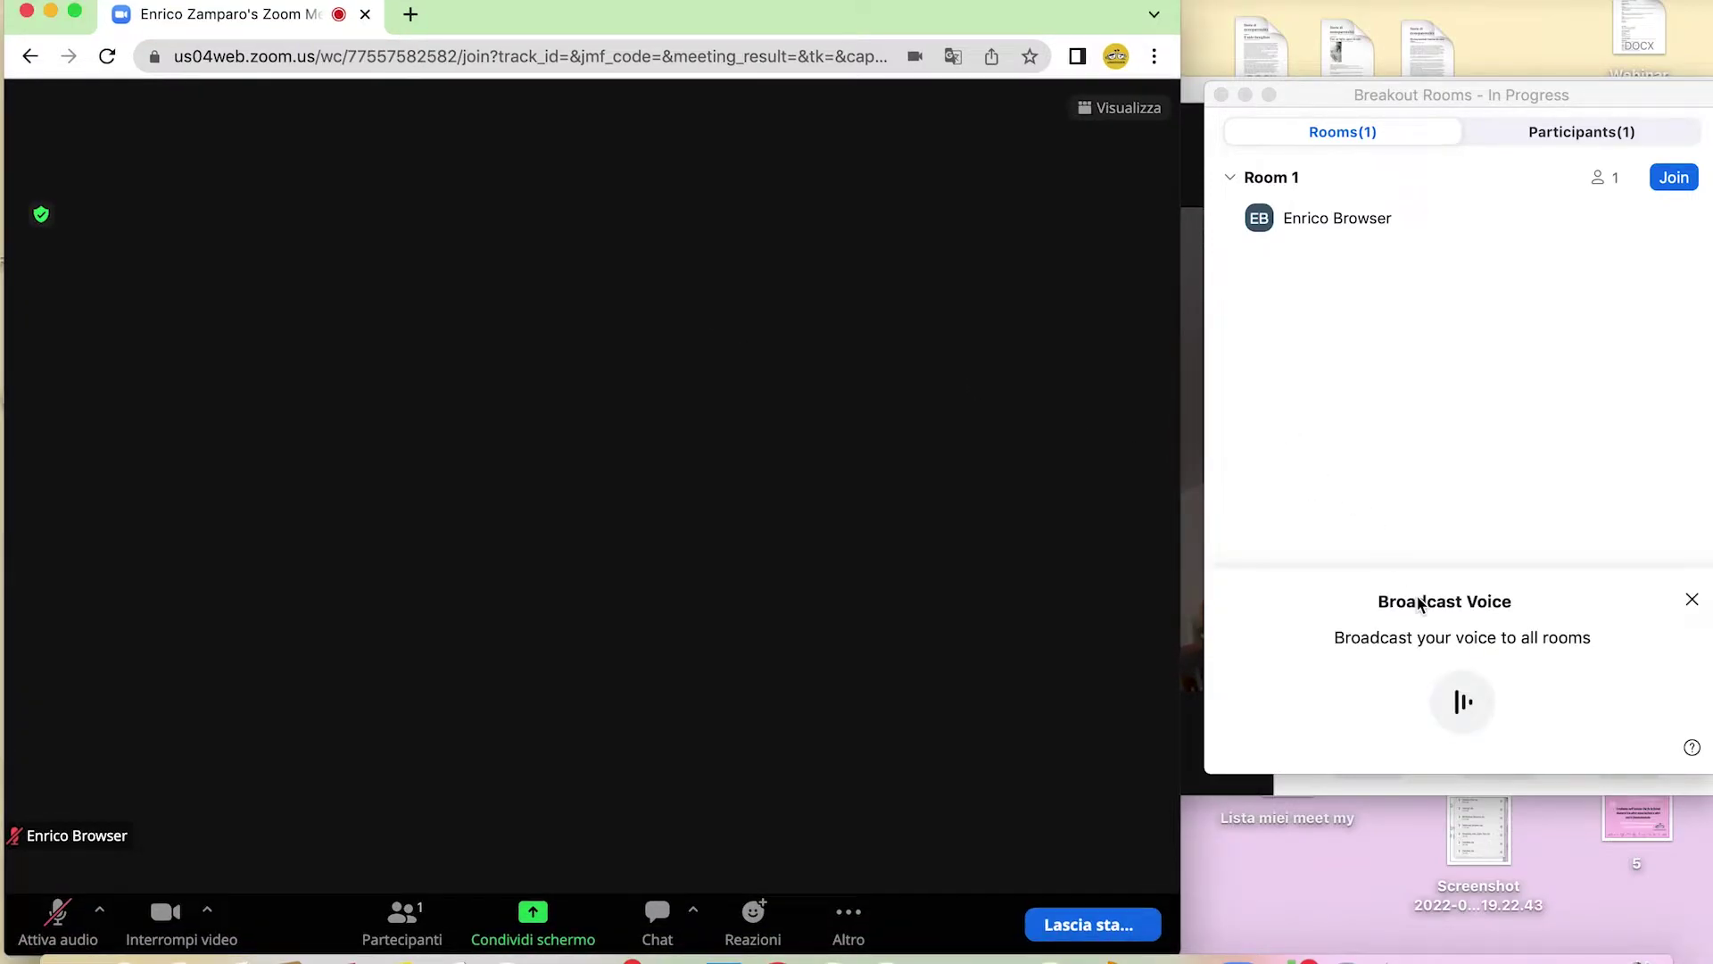
left_click(1463, 702)
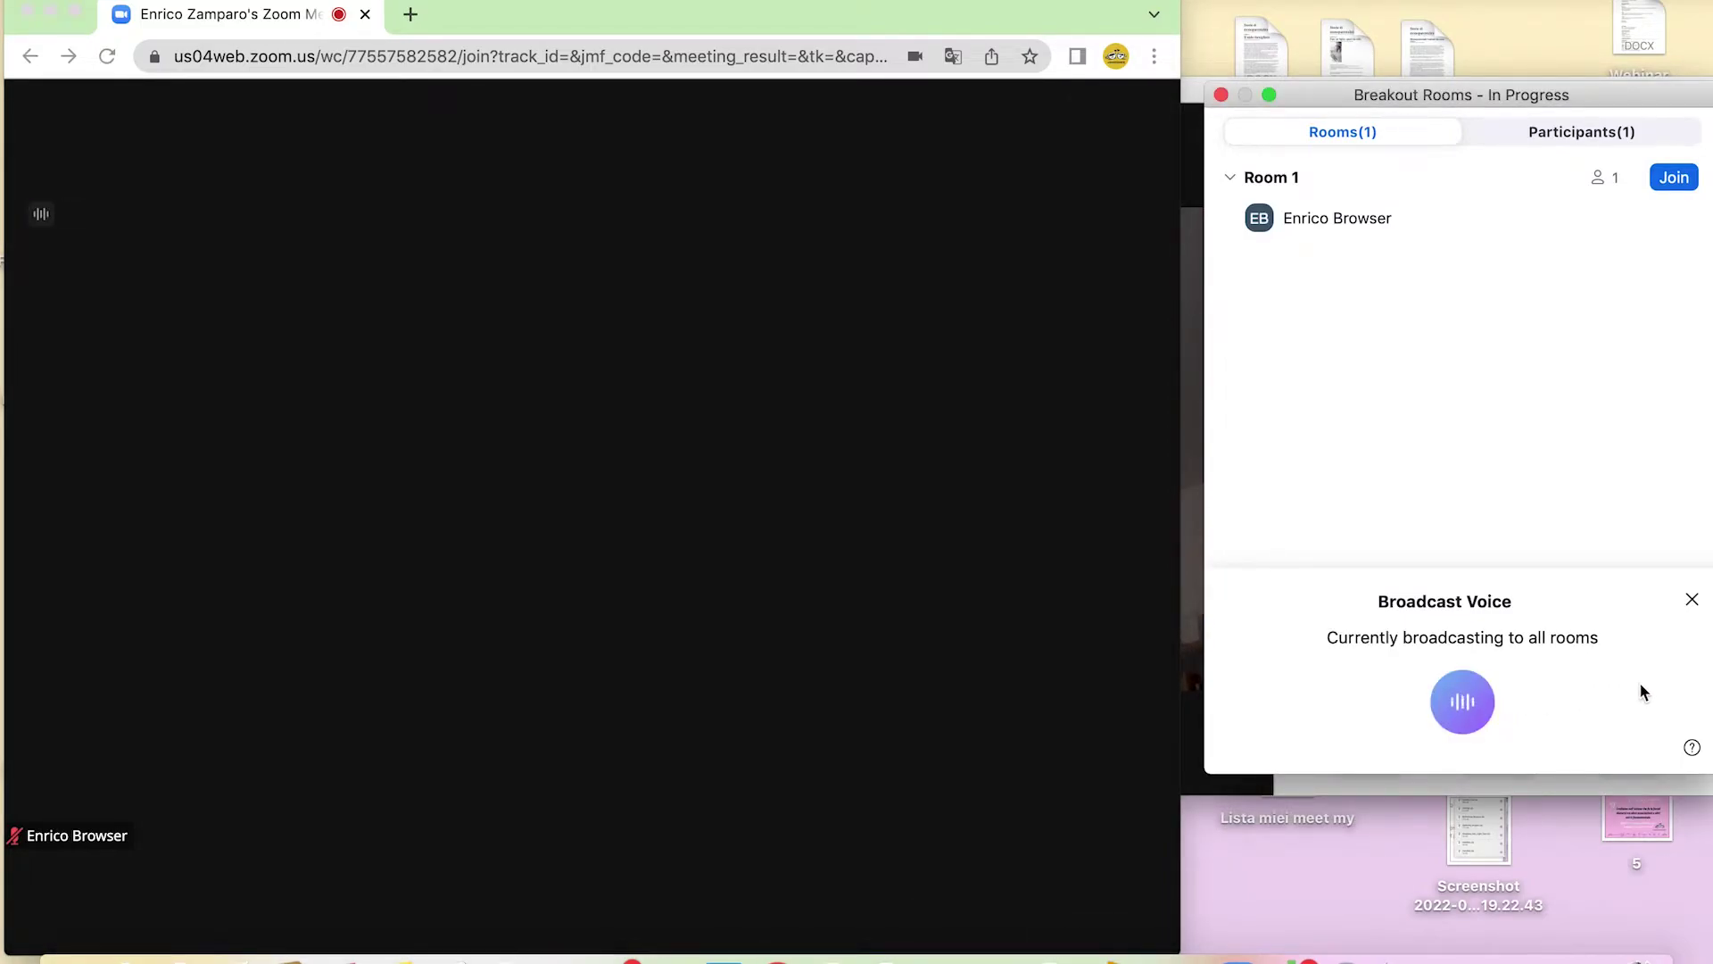
left_click(1462, 705)
left_click(1461, 709)
left_click(1483, 704)
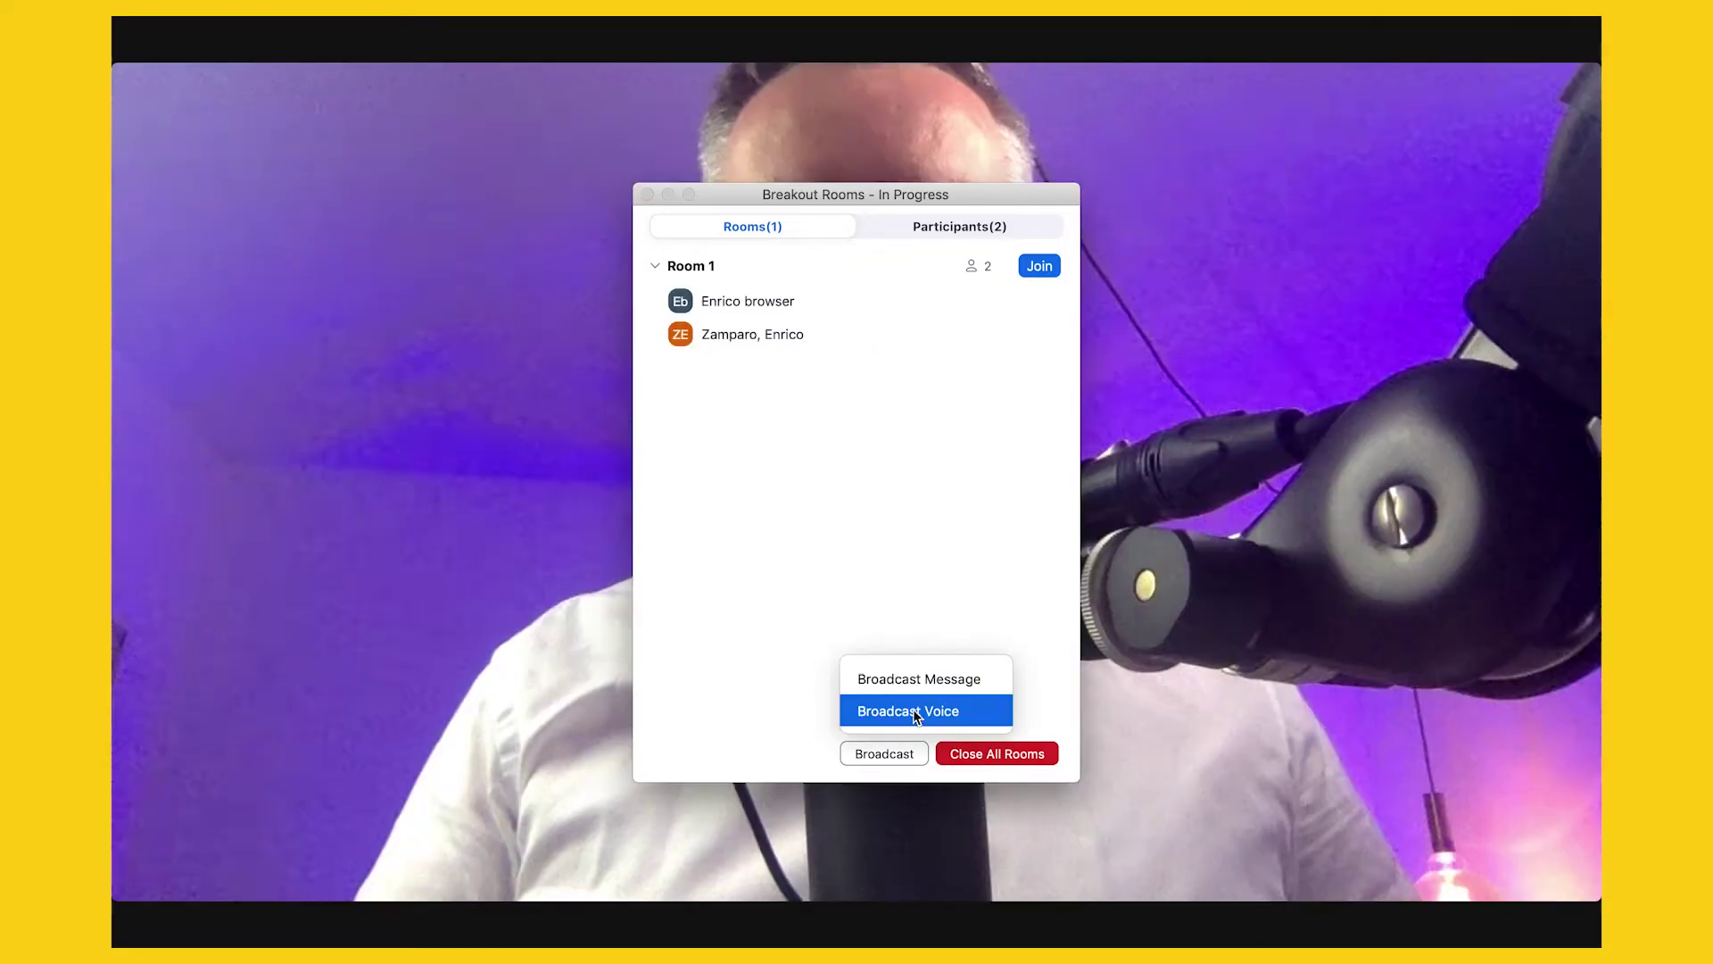
Step: Turn Broadcast Voice on again for all rooms while Room 1 holds three participants
left_click(919, 710)
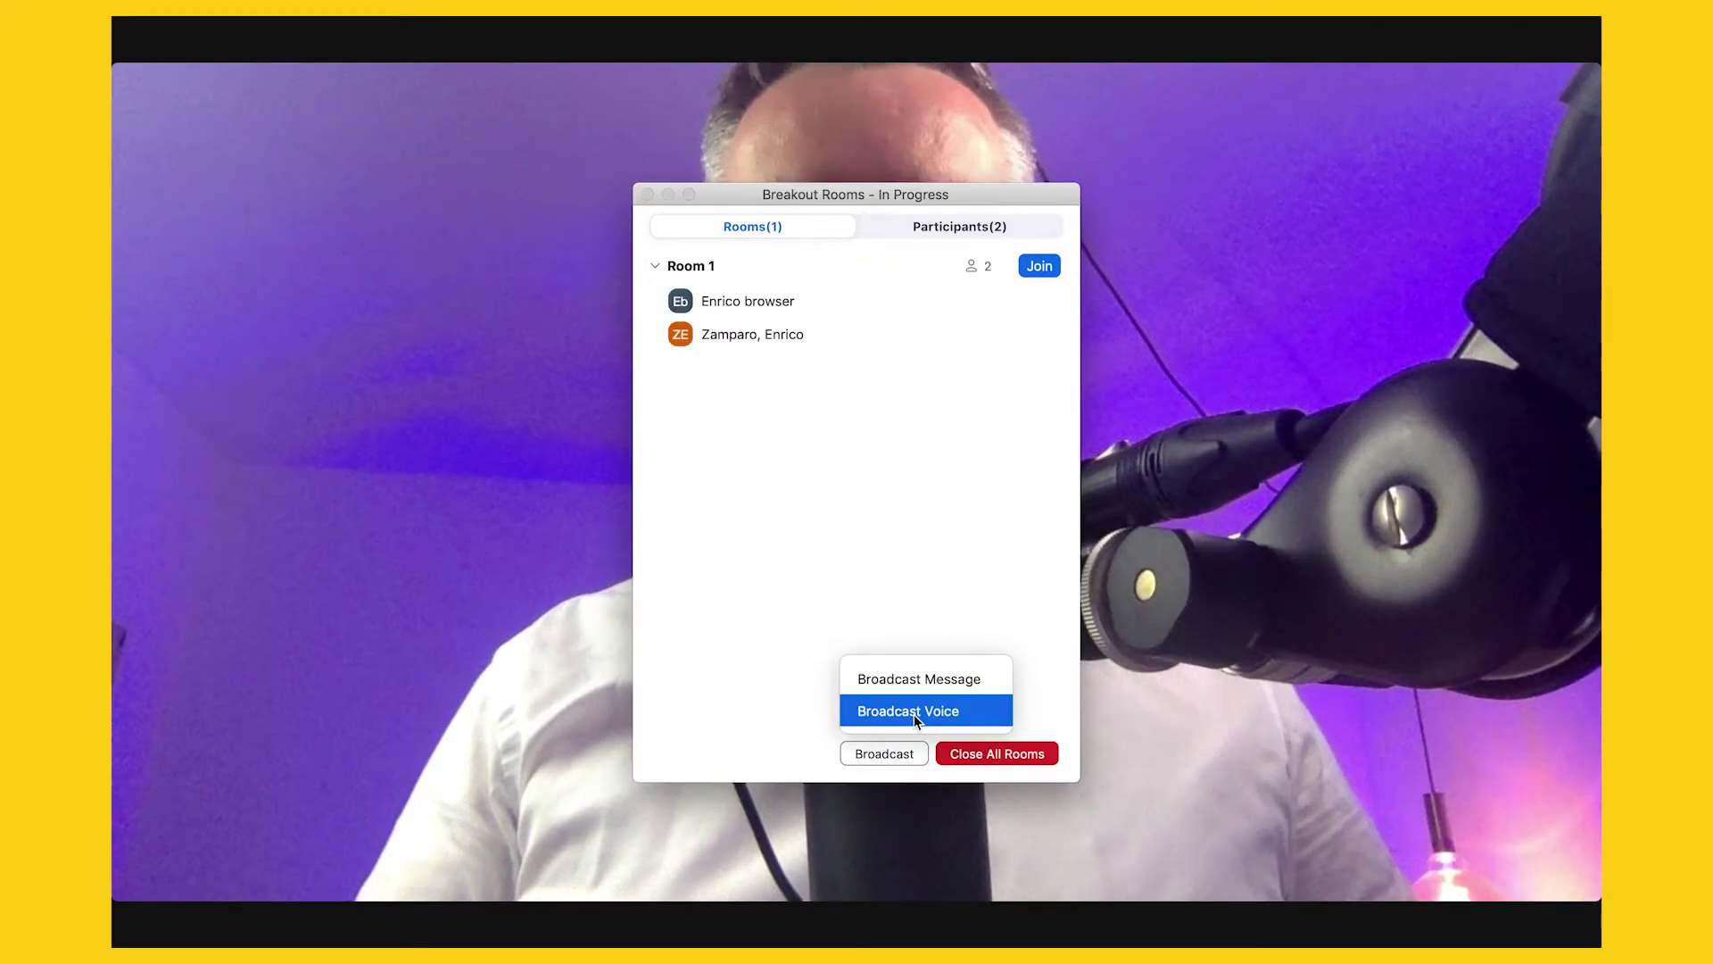
left_click(858, 723)
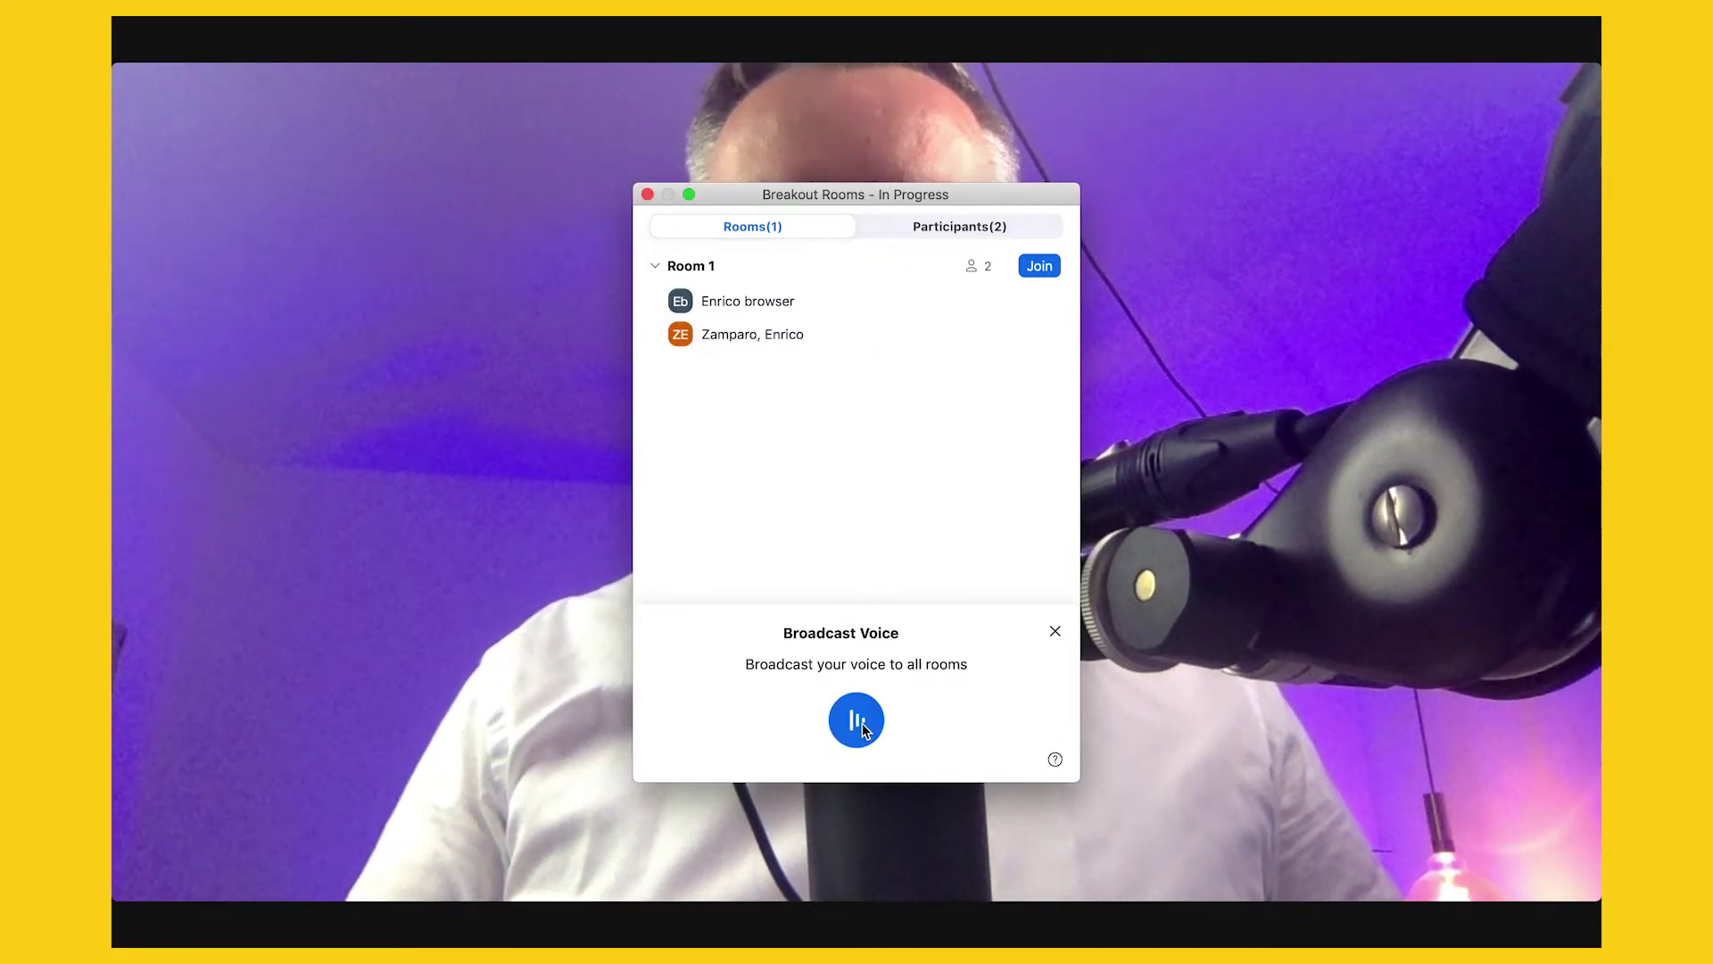
left_click(856, 721)
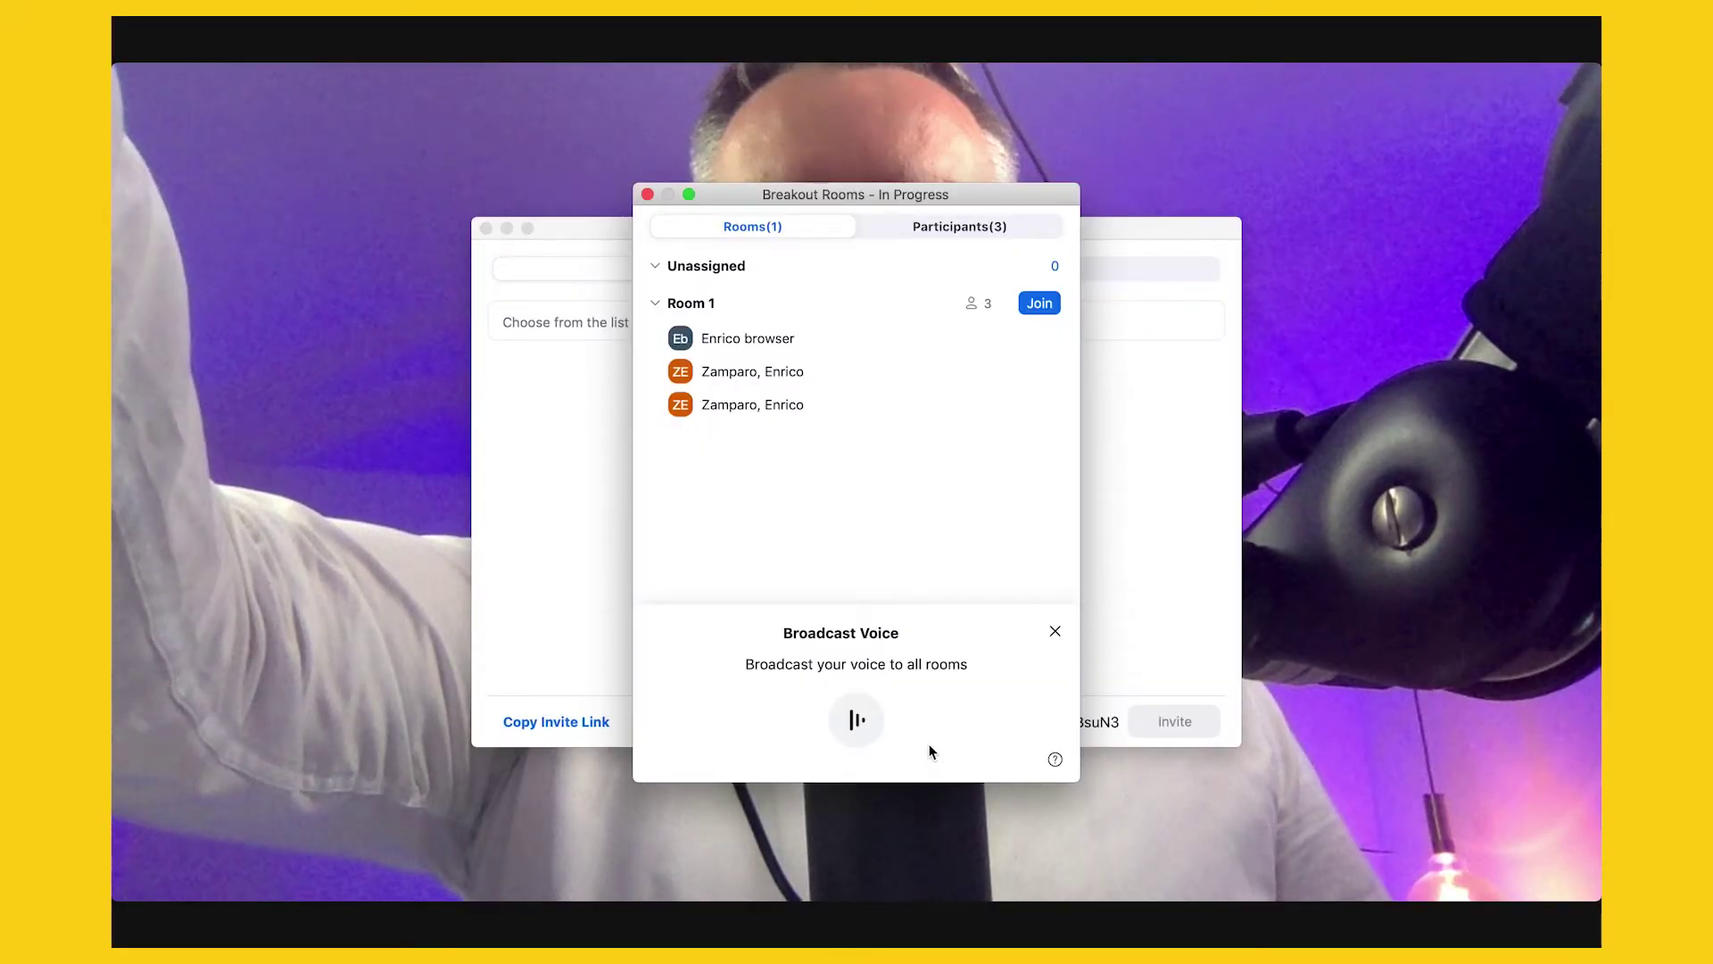
left_click(874, 732)
Step: Press the Broadcast Voice microphone button to resume broadcasting to all rooms
left_click(867, 726)
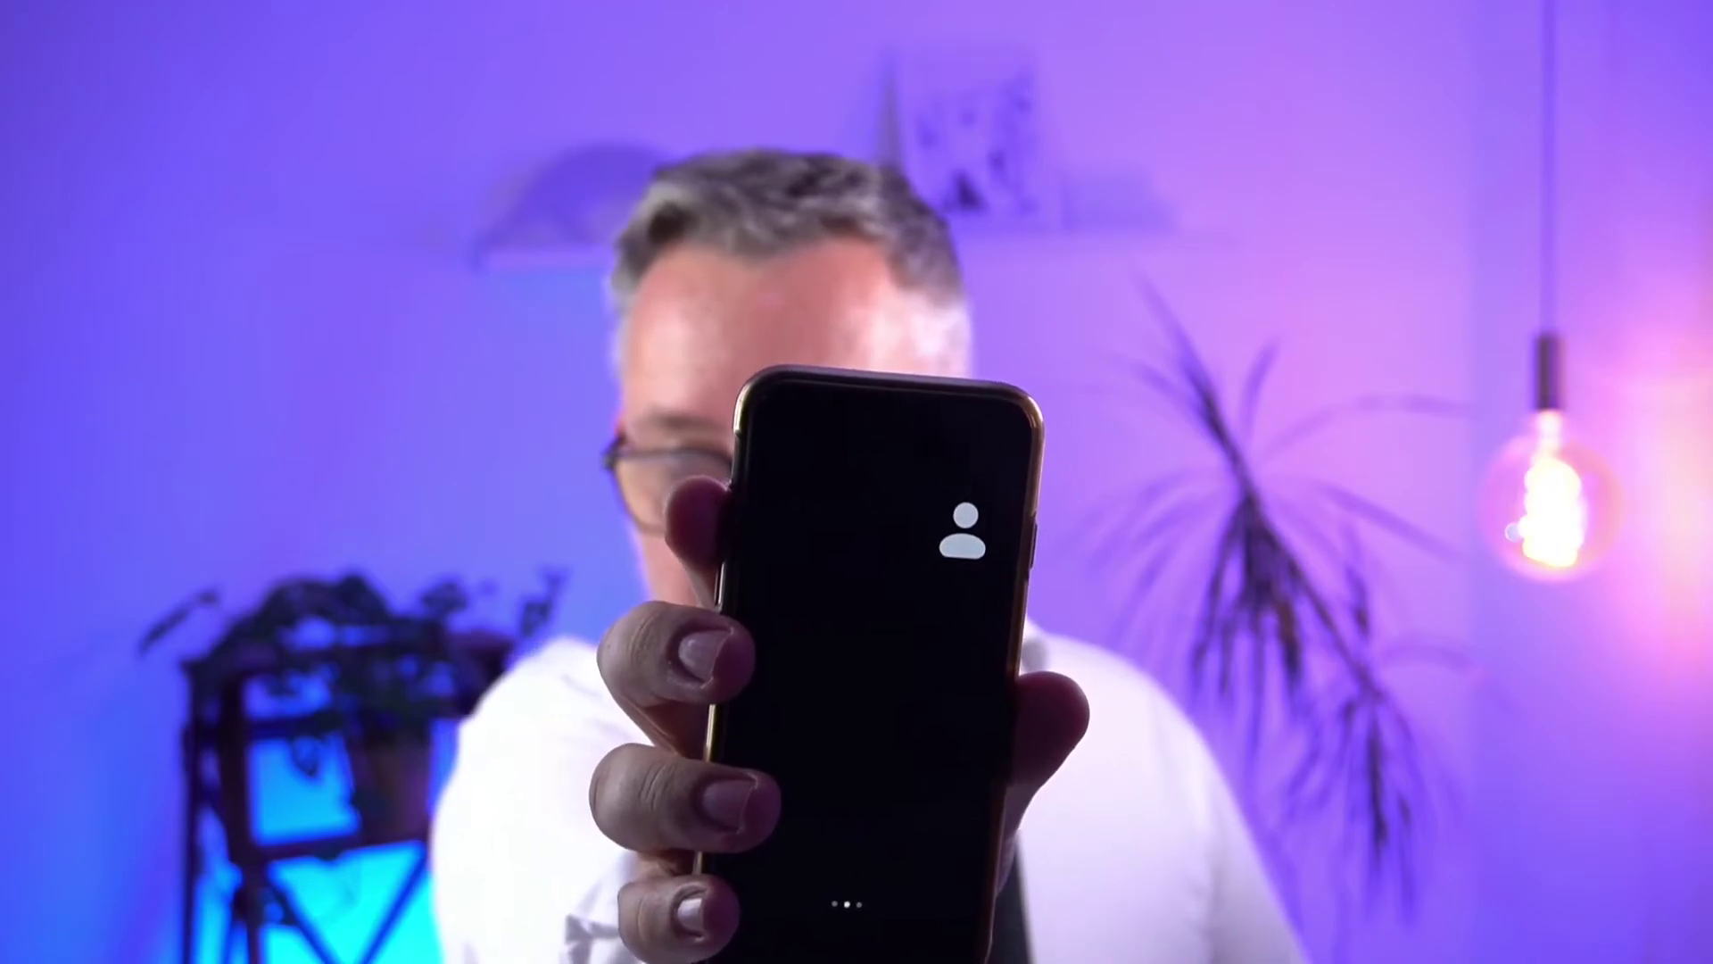